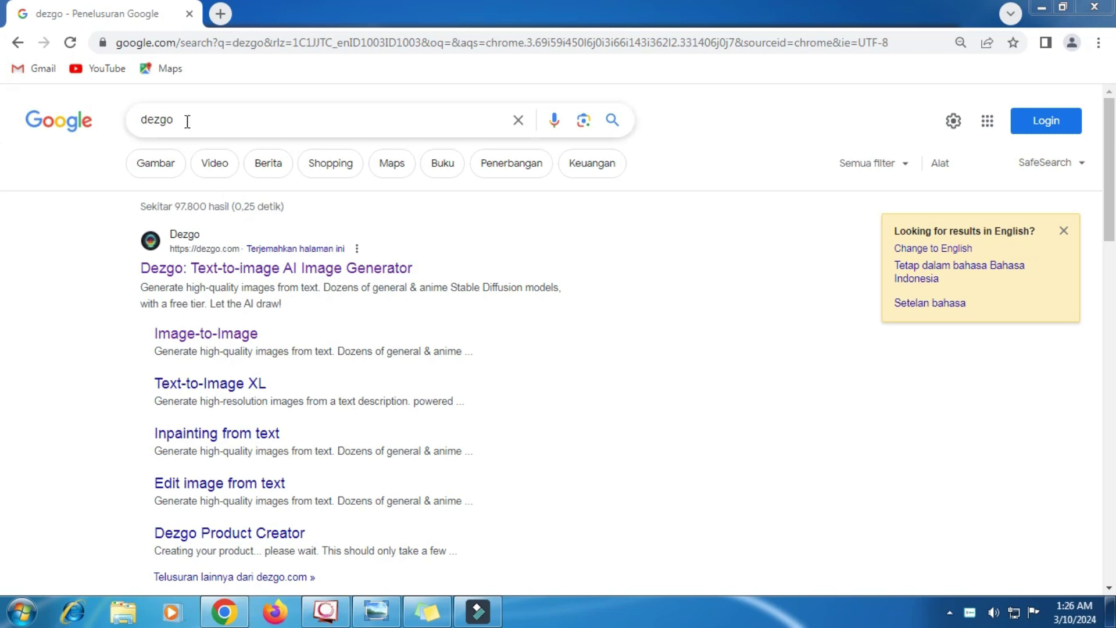
- Select the 'dezgo' query in the Google search results page
left_click_drag(185, 118, 129, 123)
- Open the Dezgo site from the results and switch to Controlled Text-to-image generation
left_click(223, 271)
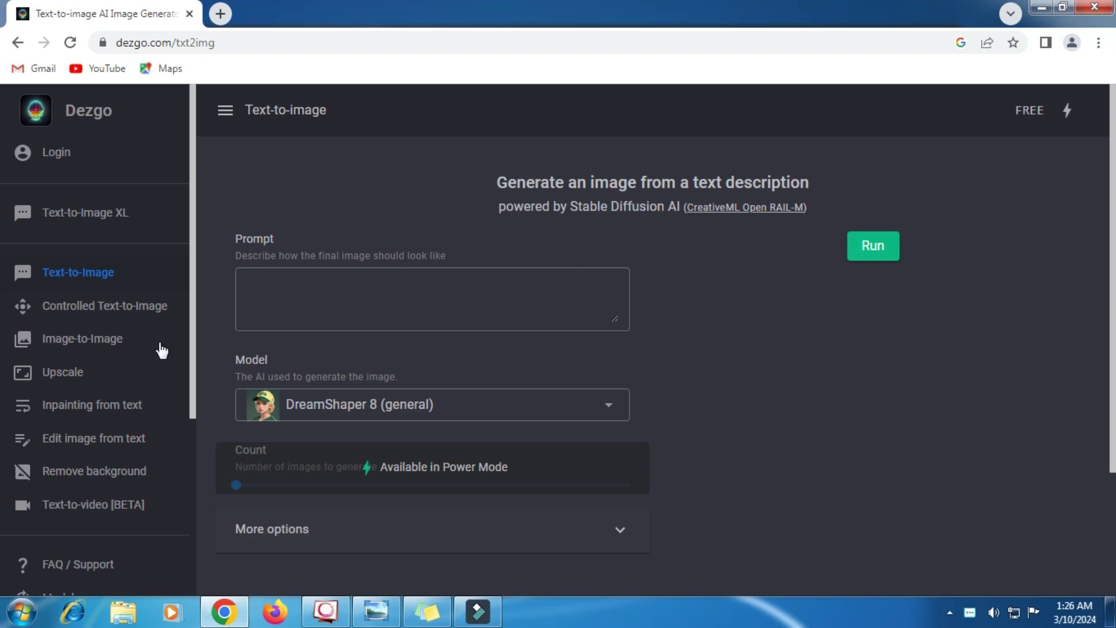
left_click(124, 305)
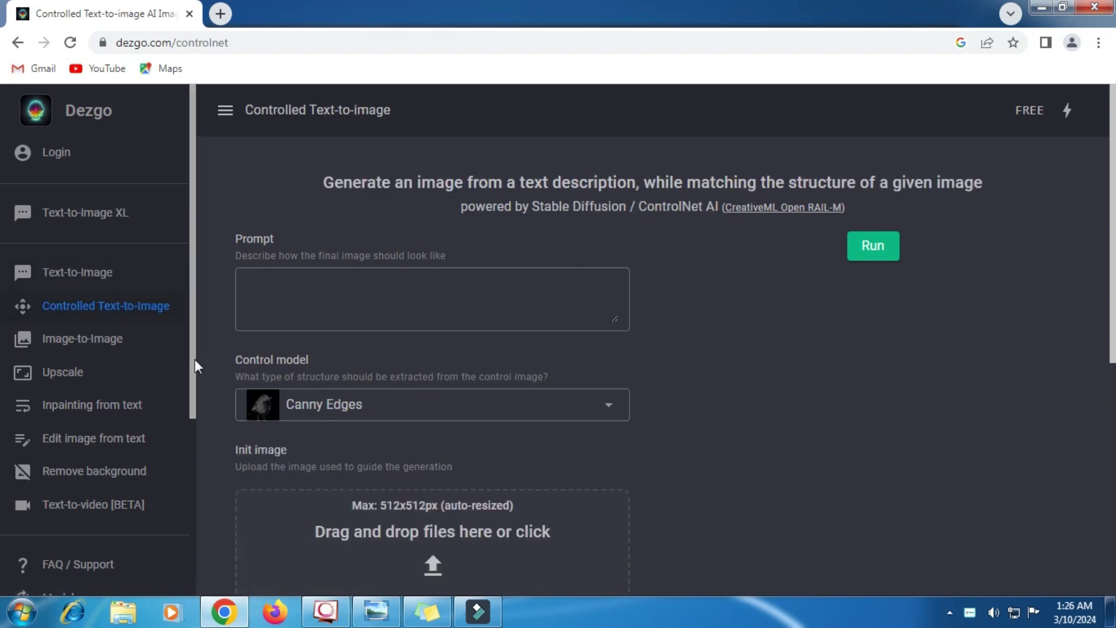
left_click(379, 616)
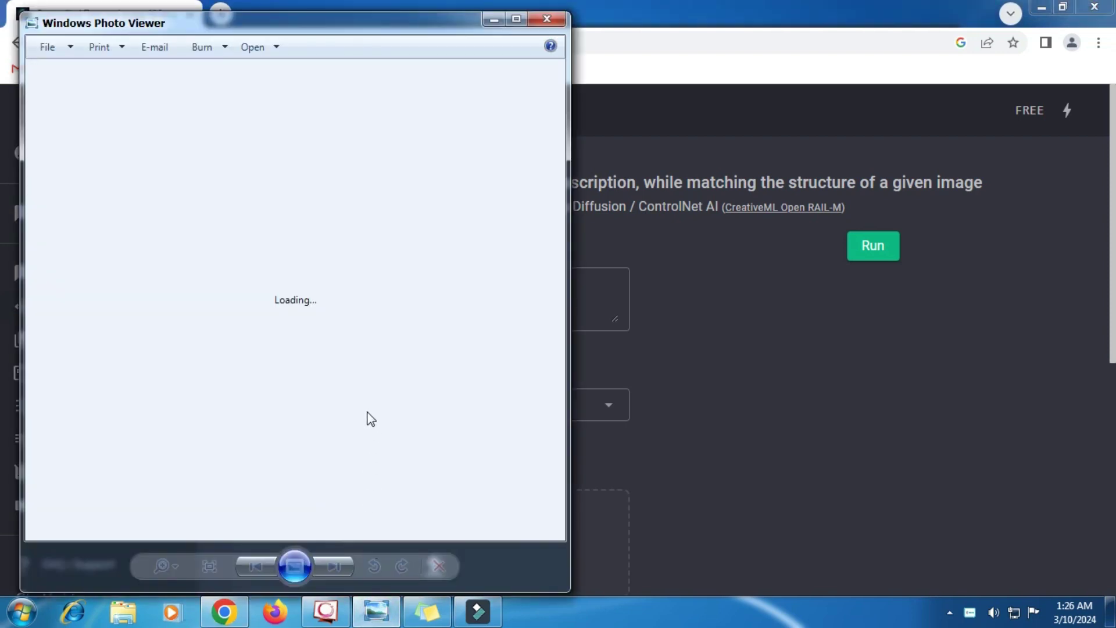
- Open the New Project (1) photo from the Pictures library in Windows Photo Viewer
left_click(546, 19)
left_click(132, 617)
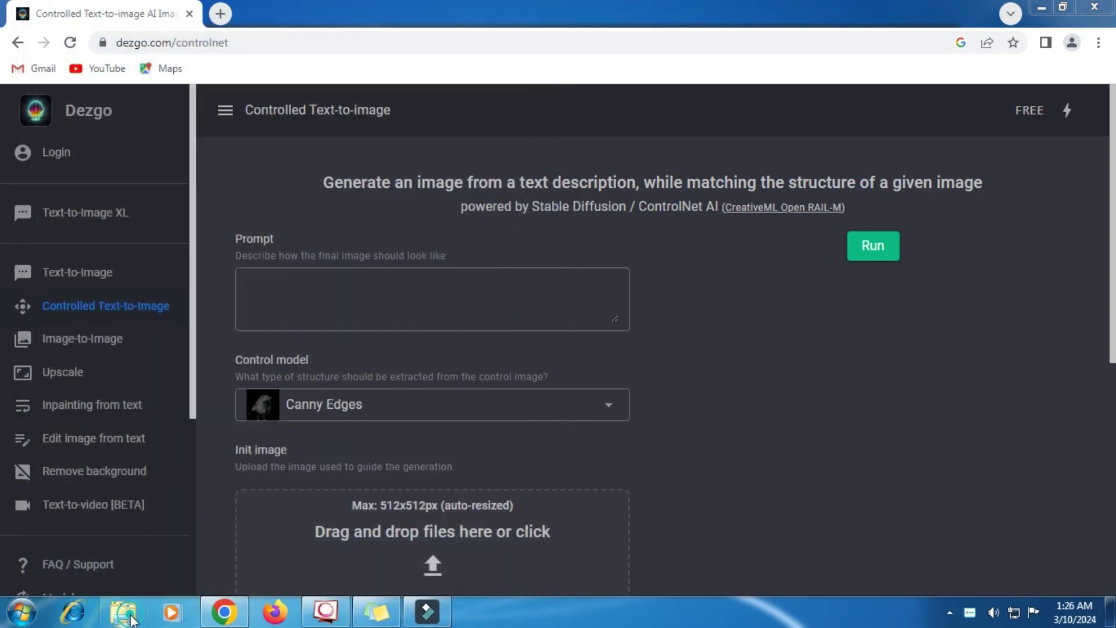
left_click(388, 333)
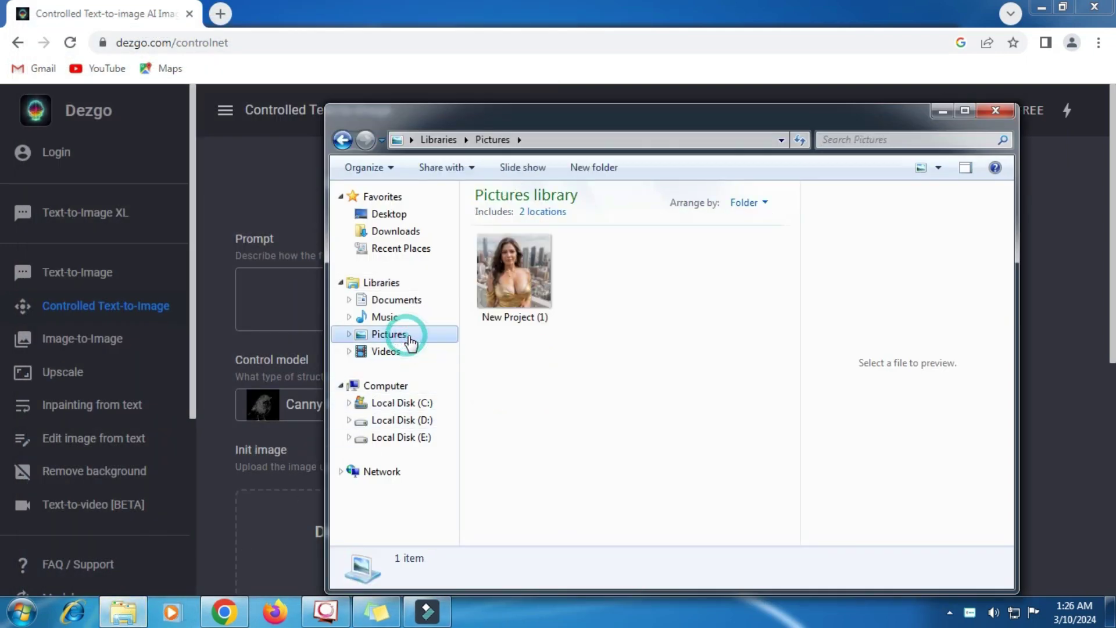
double_click(500, 303)
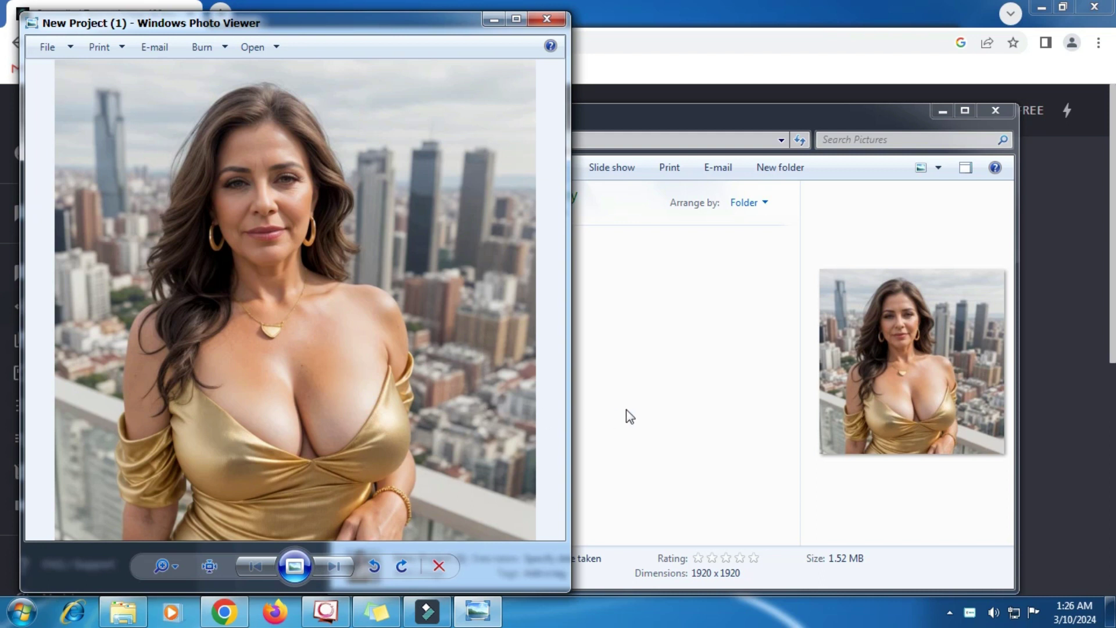
left_click(995, 112)
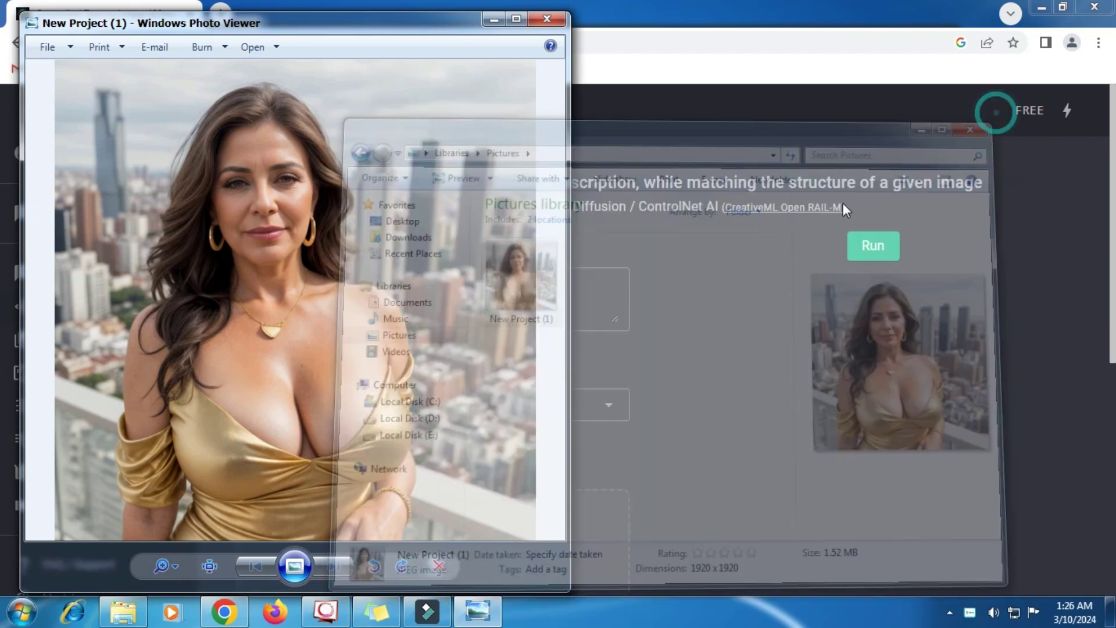
left_click(369, 615)
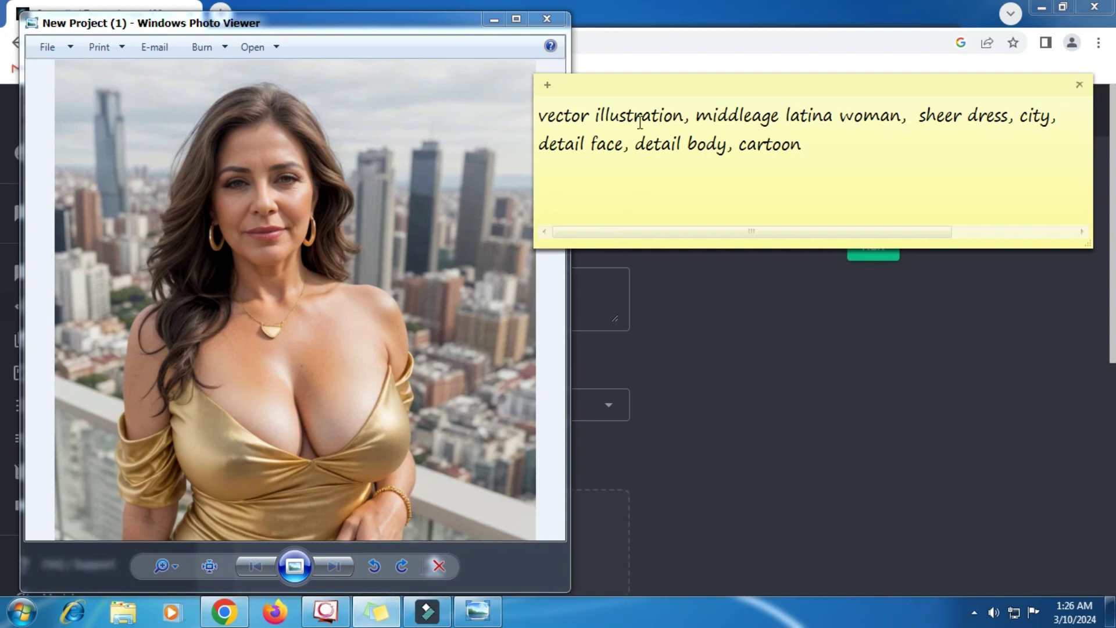
- Copy the full cartoon prompt text from the sticky note and return to Dezgo's Prompt box
left_click_drag(697, 115, 1019, 115)
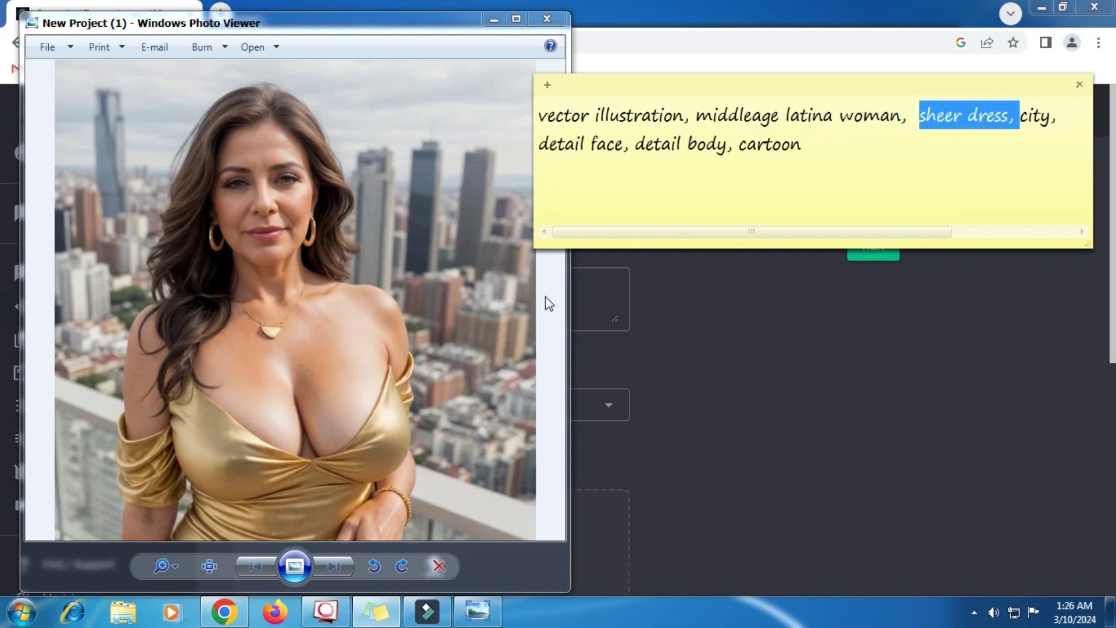
left_click(809, 209)
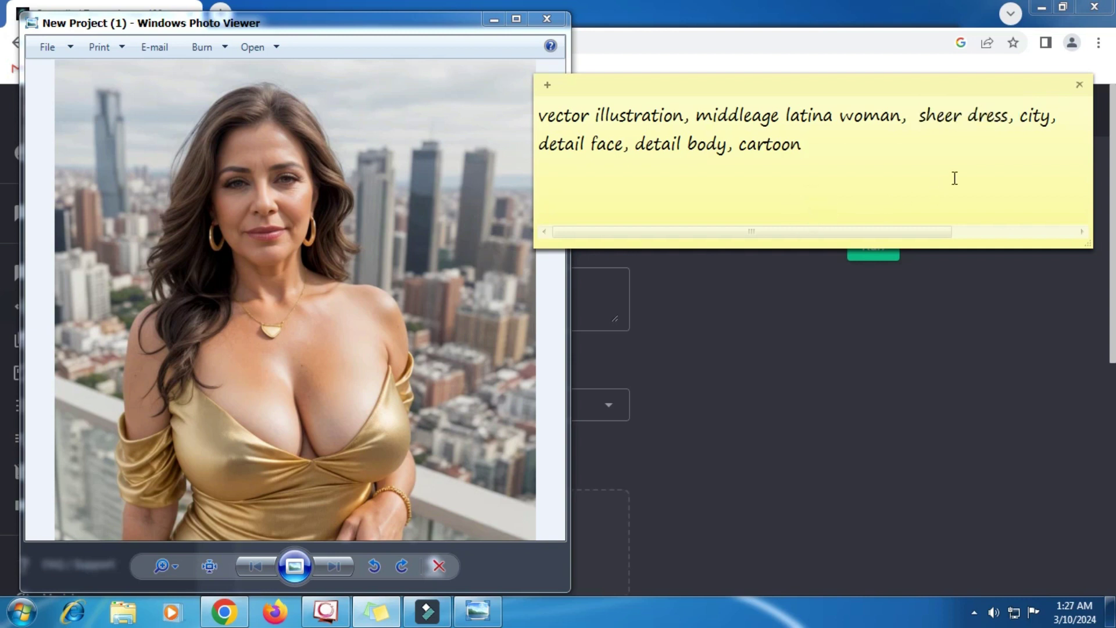
left_click_drag(1018, 115, 1051, 115)
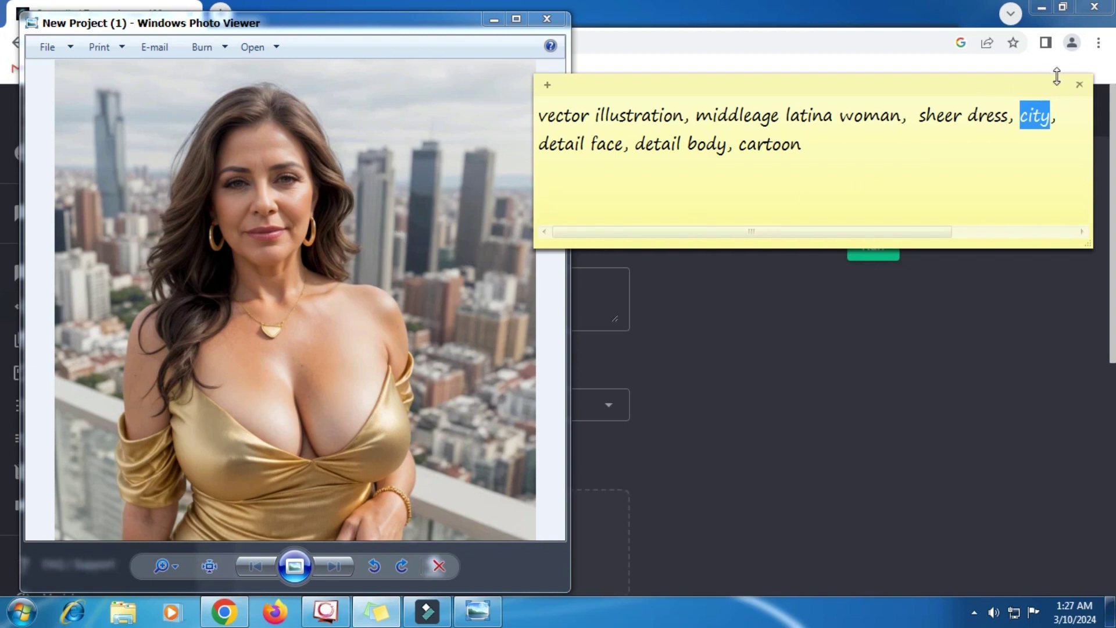
triple_click(785, 143)
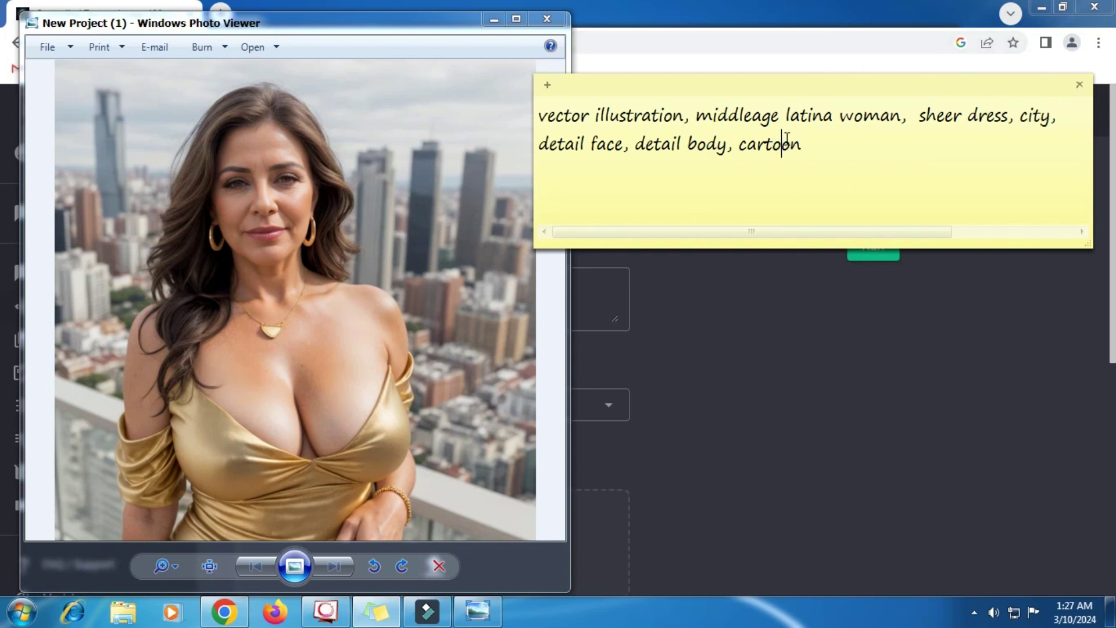
right_click(788, 144)
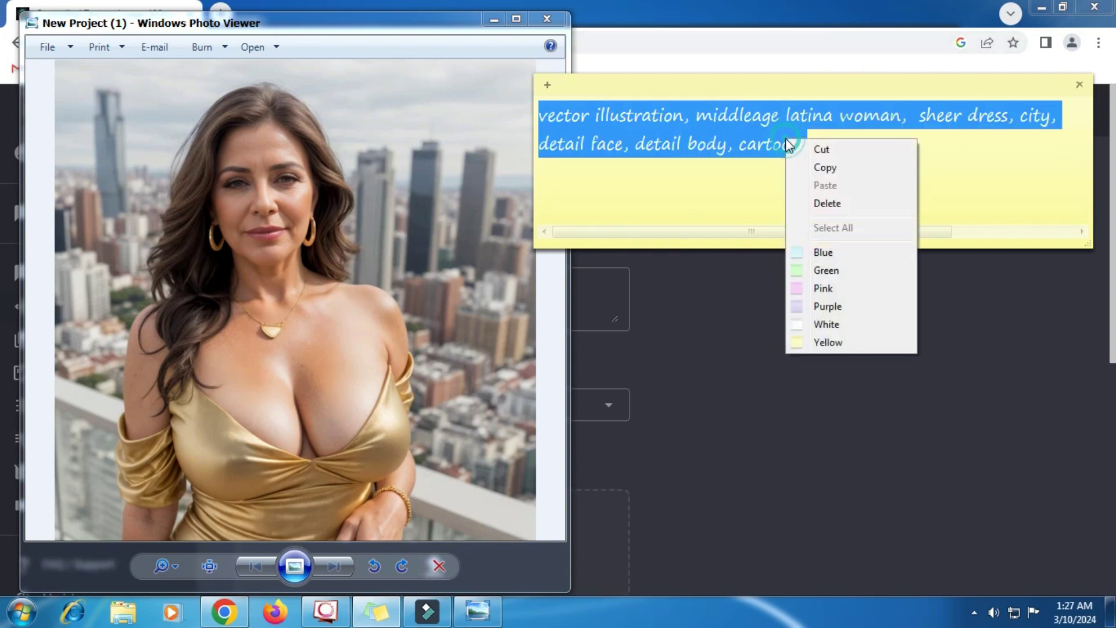
left_click(823, 168)
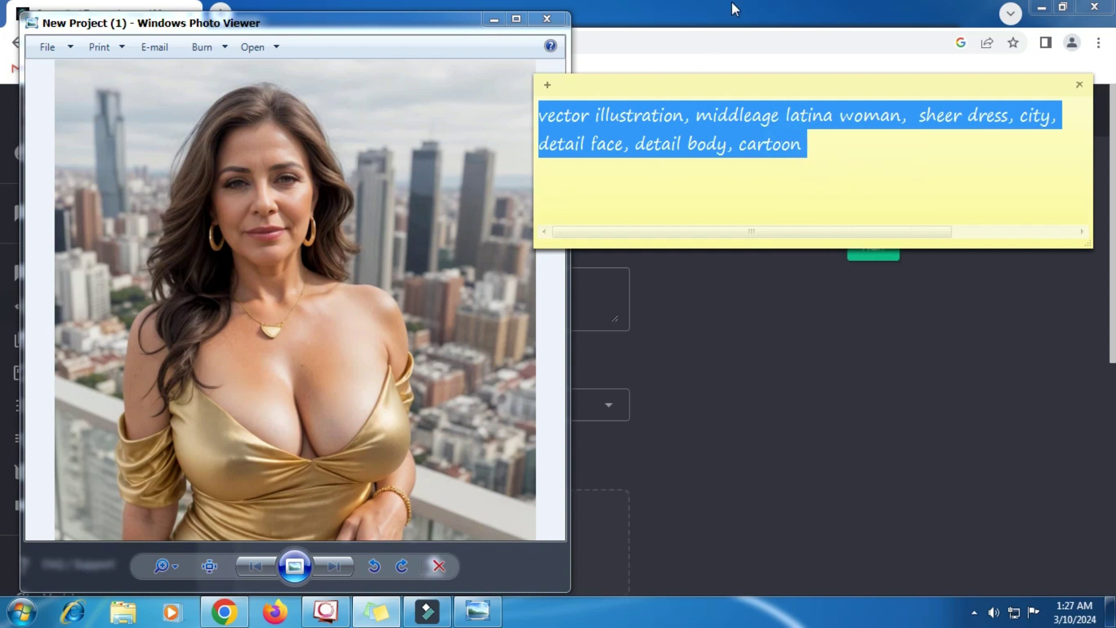
left_click(731, 1)
left_click(336, 290)
- Paste the copied prompt into the Prompt box and set the control model to Normal Map
right_click(336, 291)
left_click(377, 391)
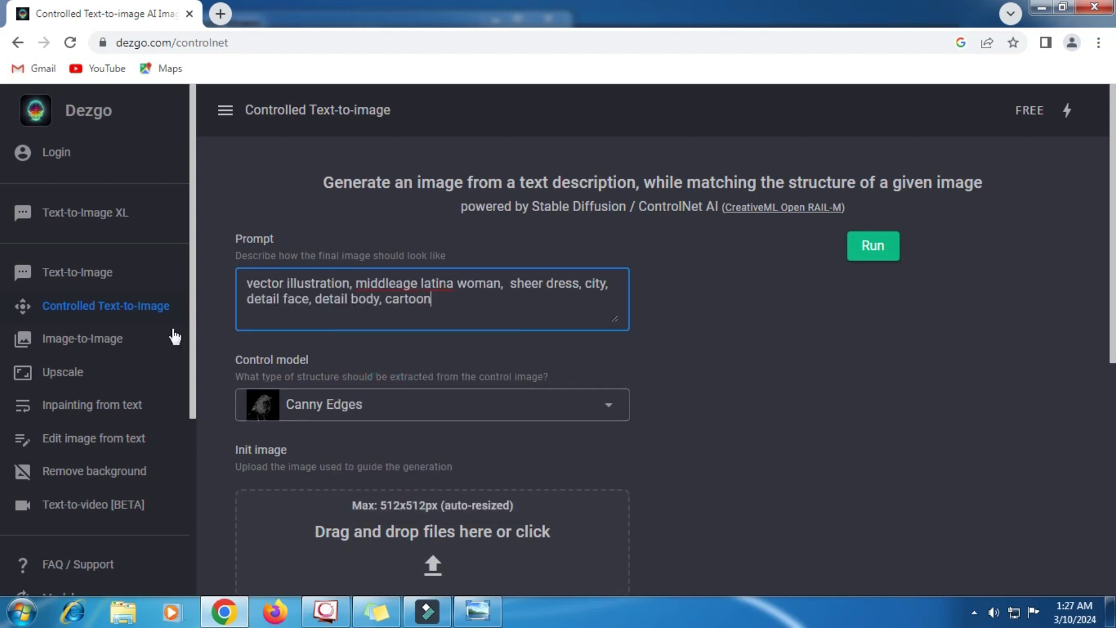
left_click(348, 405)
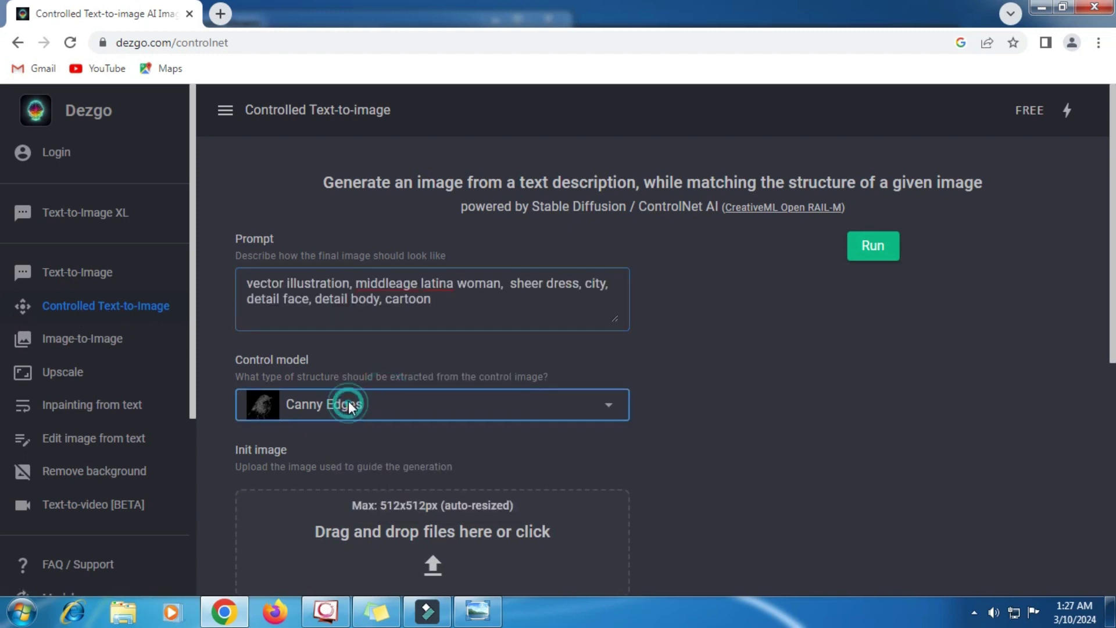
scroll(344, 349, "down", 1)
scroll(343, 341, "down", 3)
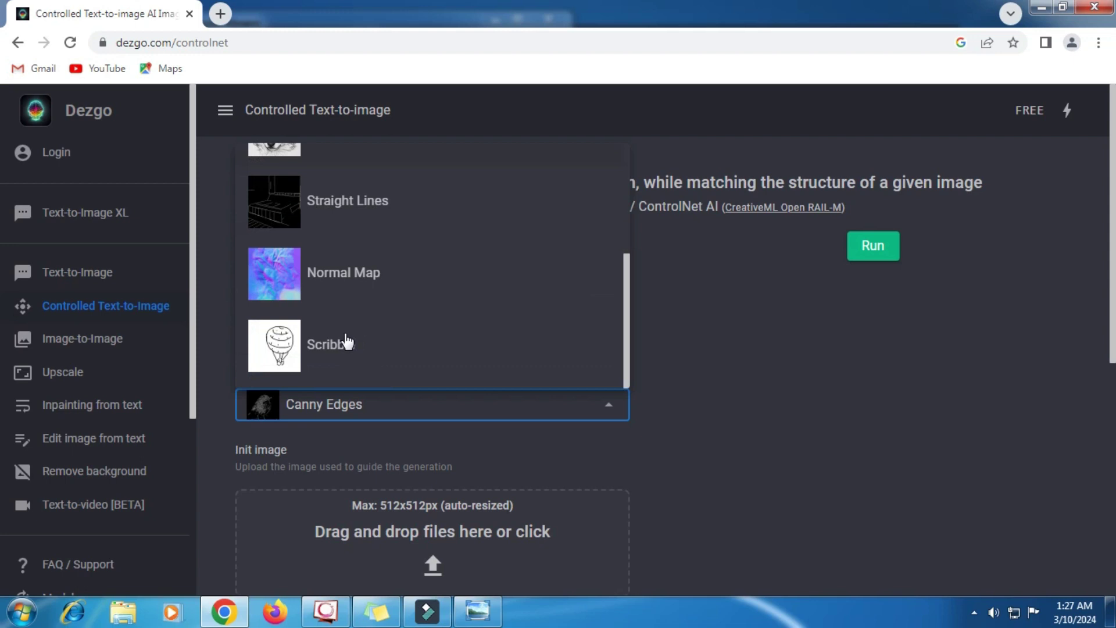
left_click(340, 281)
- Upload New Project (1) from the Pictures library as the init image
scroll(430, 320, "down", 1)
scroll(430, 320, "down", 3)
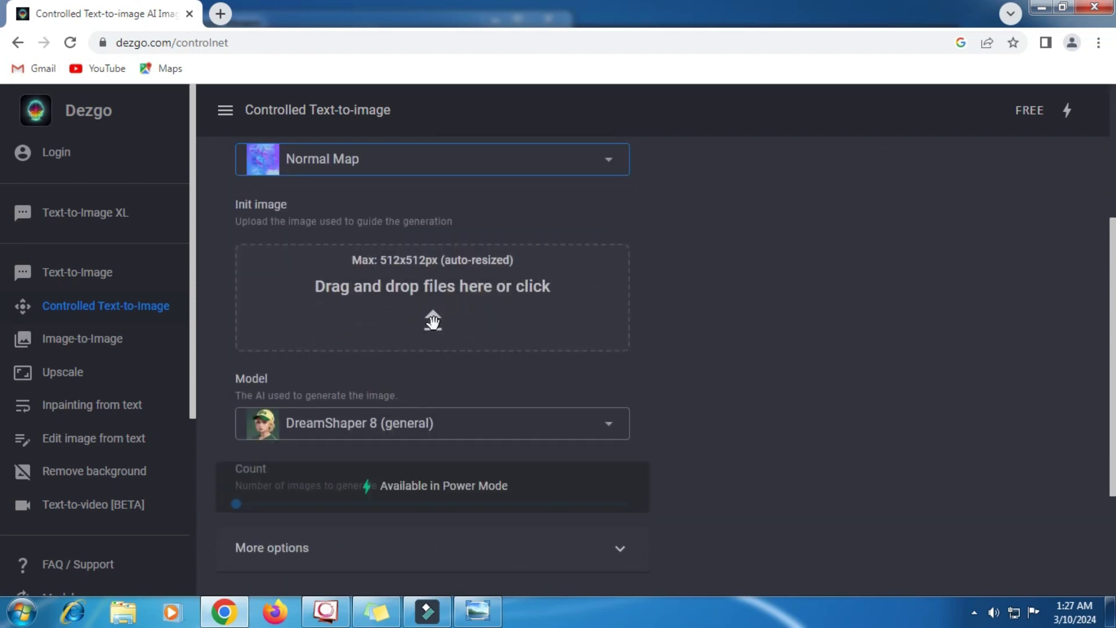
left_click(433, 322)
left_click(93, 234)
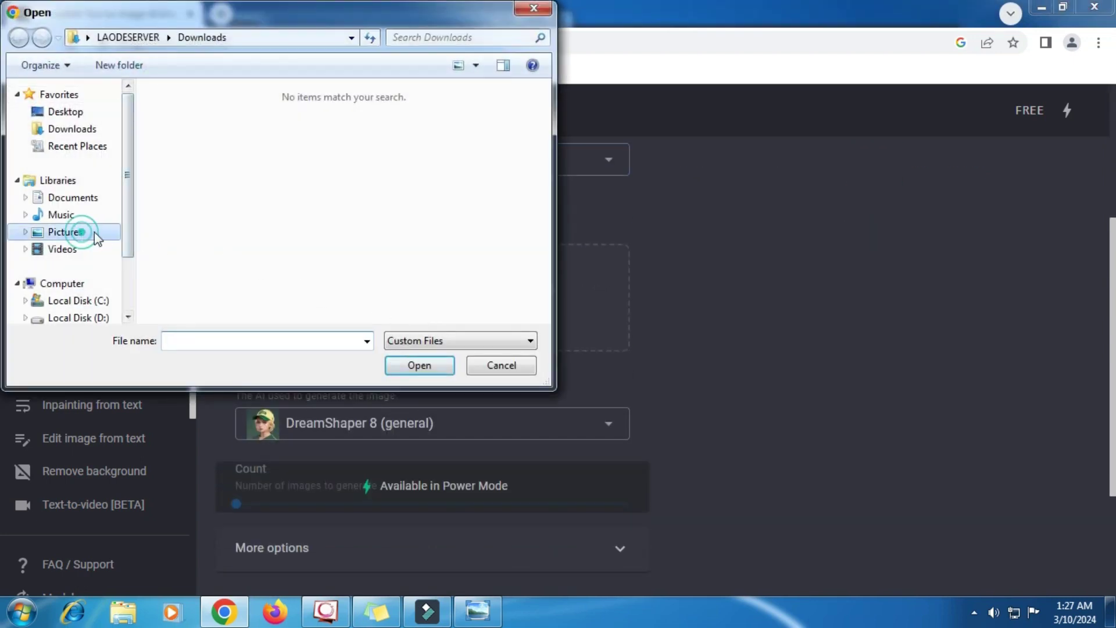
left_click(198, 186)
left_click(419, 365)
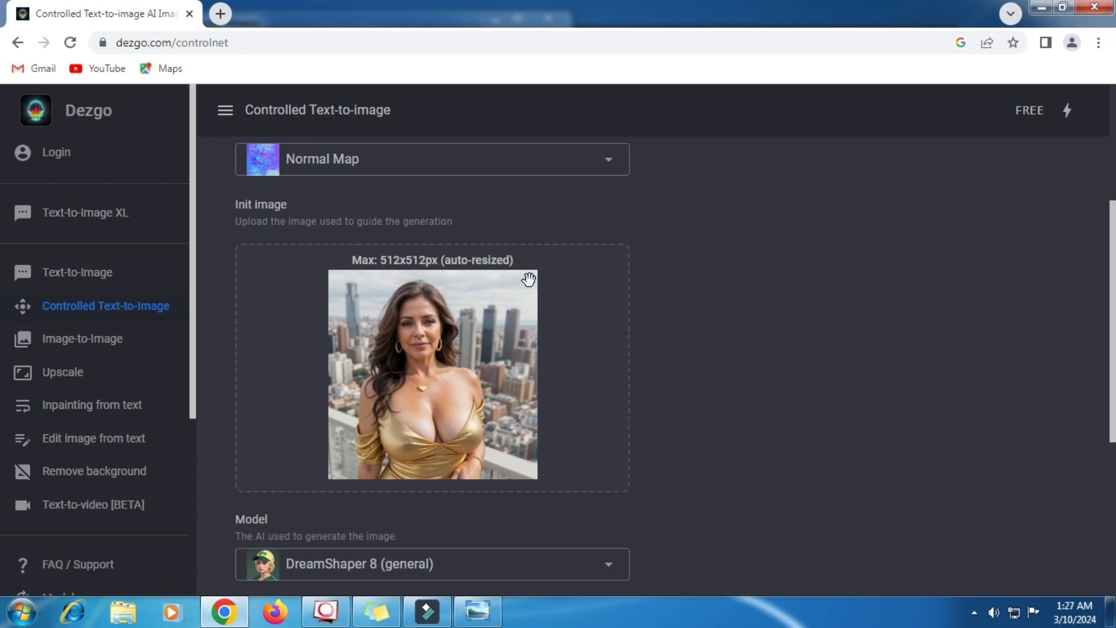
- Choose RealDream 12 (realistic) as the generation model
scroll(520, 287, "down", 3)
left_click(607, 404)
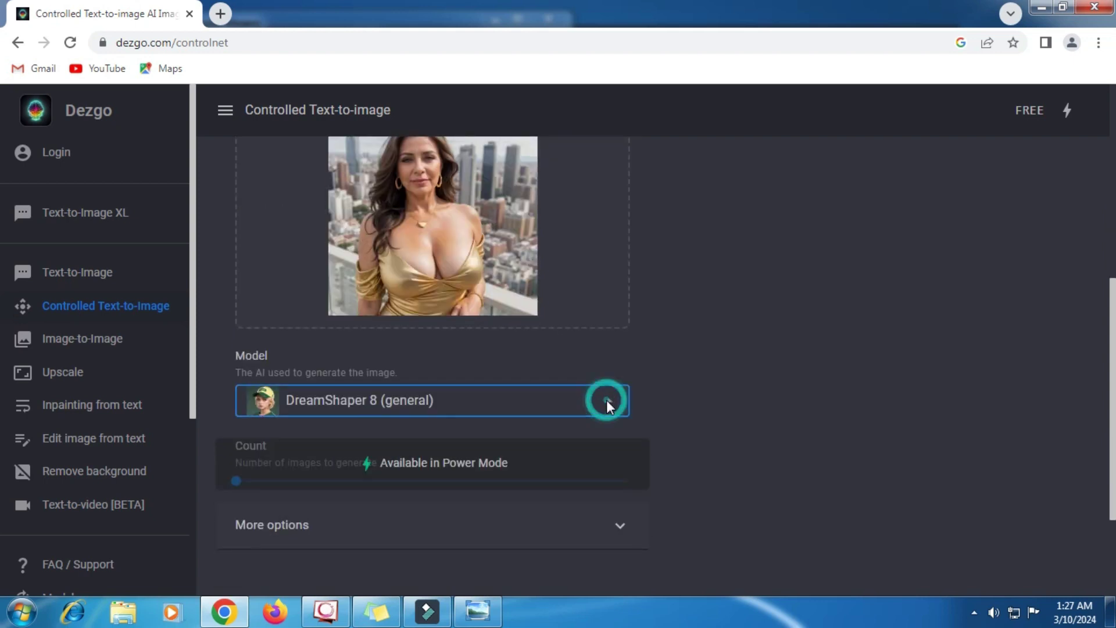
scroll(444, 289, "down", 3)
scroll(444, 289, "down", 3)
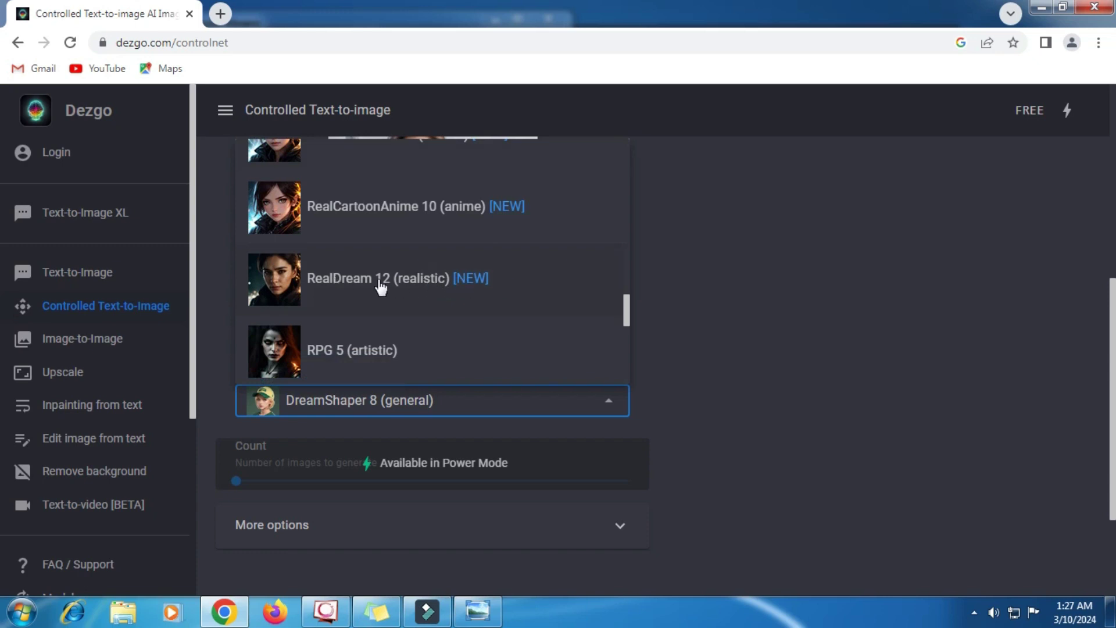
left_click(414, 279)
scroll(412, 276, "down", 2)
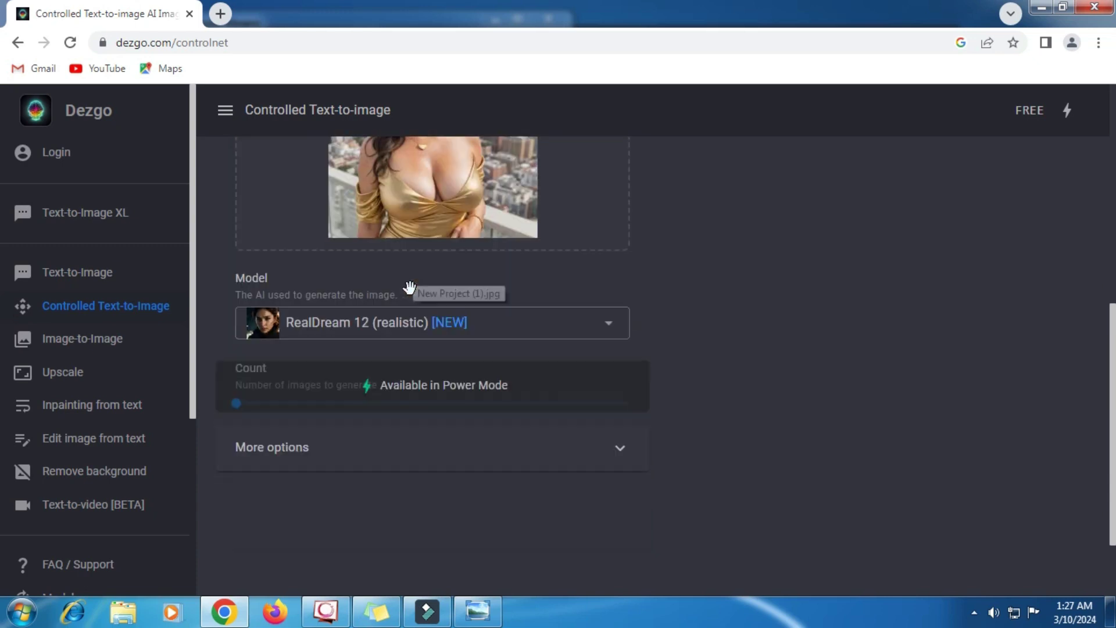
scroll(486, 336, "down", 2)
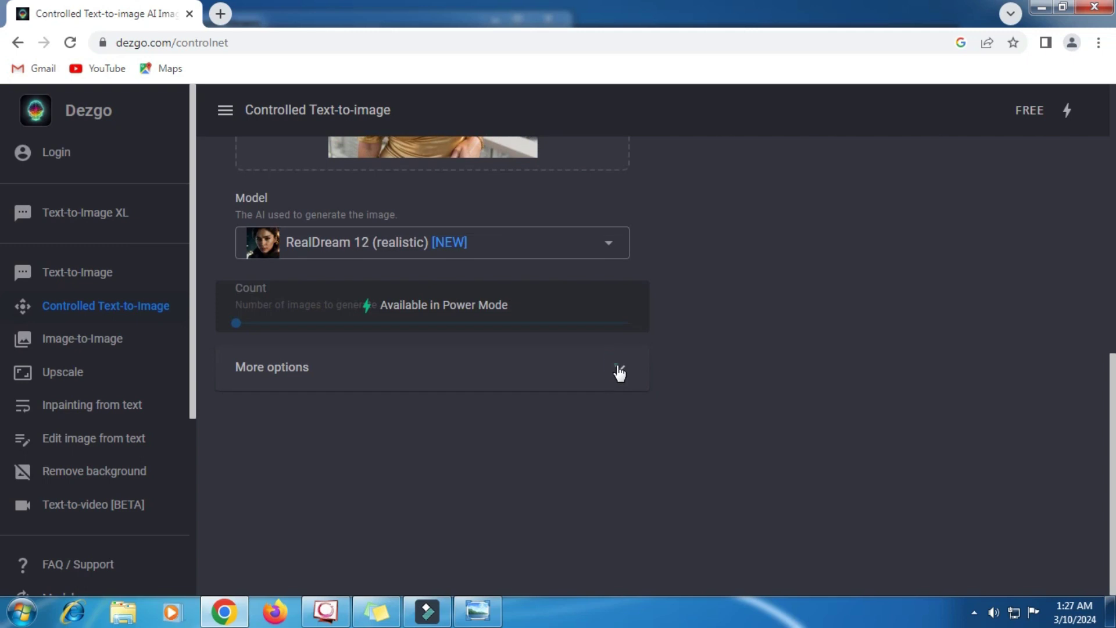
- Expand More options and clear all text from the Negative prompt
left_click(618, 370)
scroll(453, 407, "down", 2)
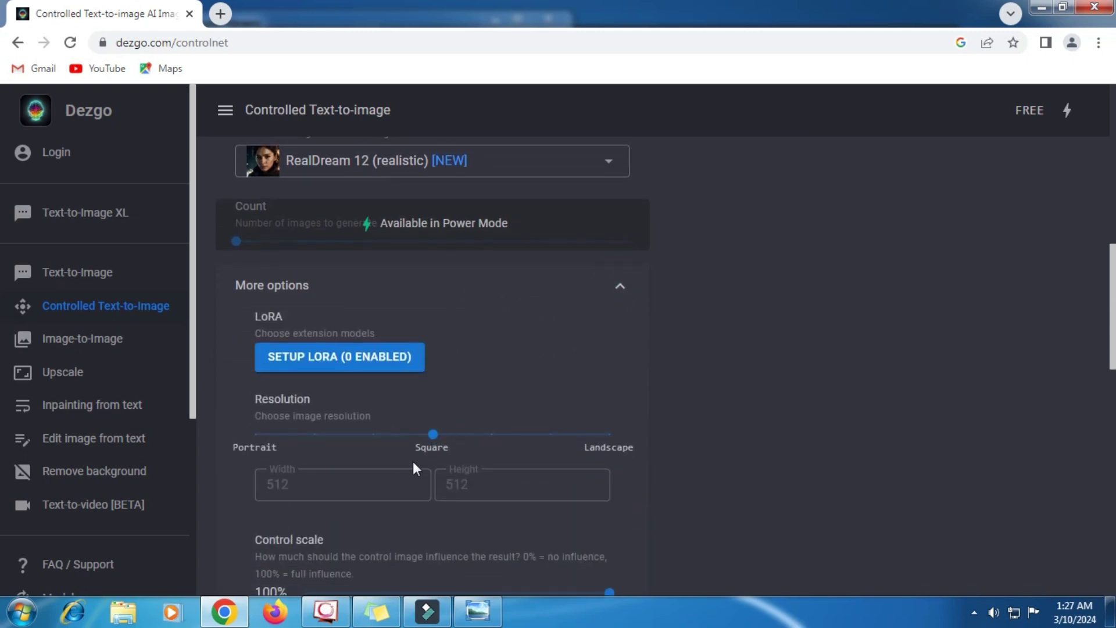
scroll(417, 457, "down", 2)
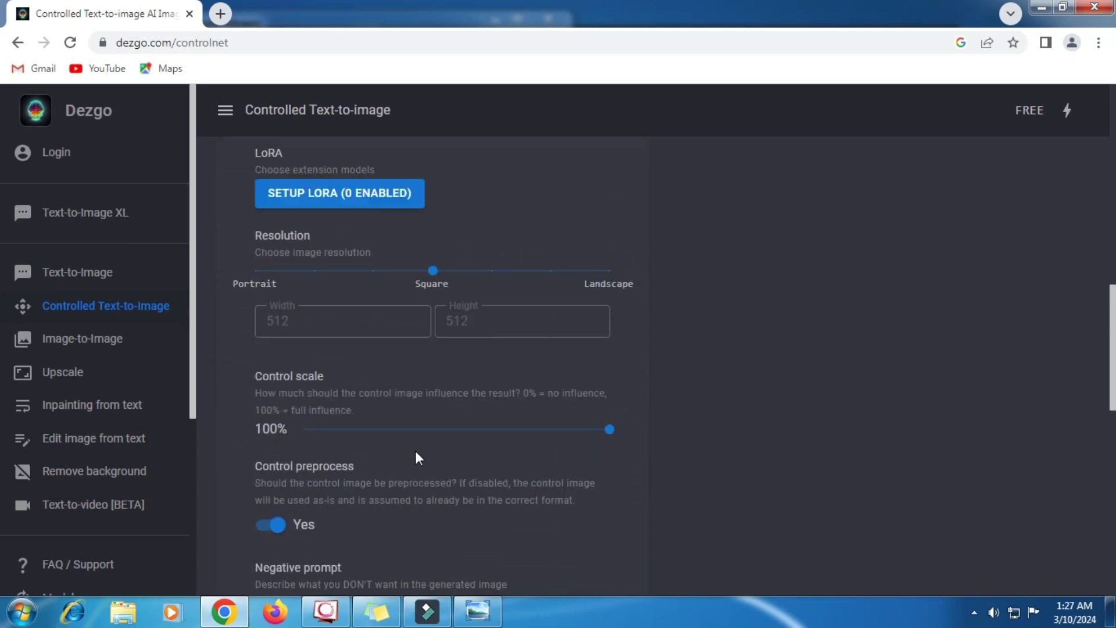
scroll(416, 456, "down", 2)
left_click(410, 465)
key("ctrl+a")
key("BackSpace")
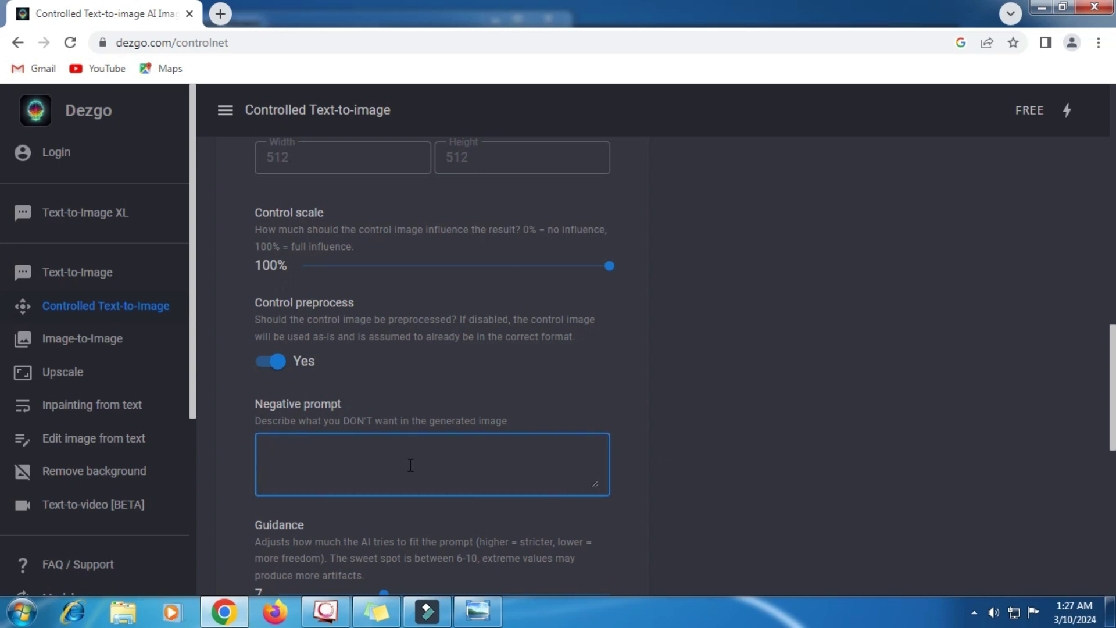
- Raise the Guidance slider from 7 to 9
scroll(411, 465, "down", 2)
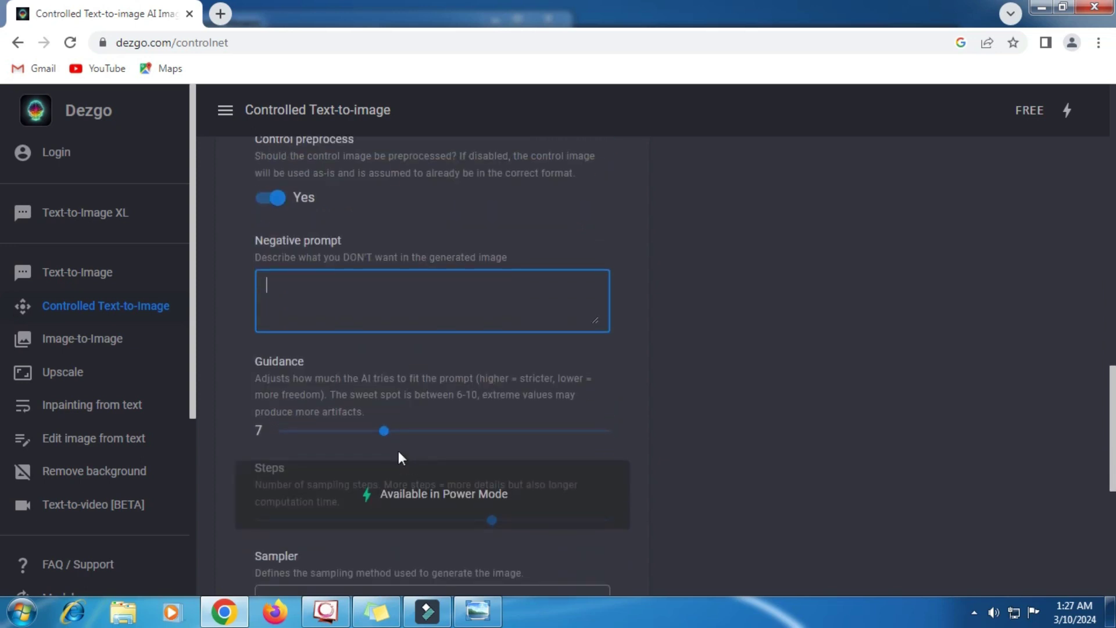
mouse_move(384, 430)
left_mouse_down()
mouse_move(418, 430)
mouse_move(433, 444)
mouse_move(424, 443)
left_mouse_up()
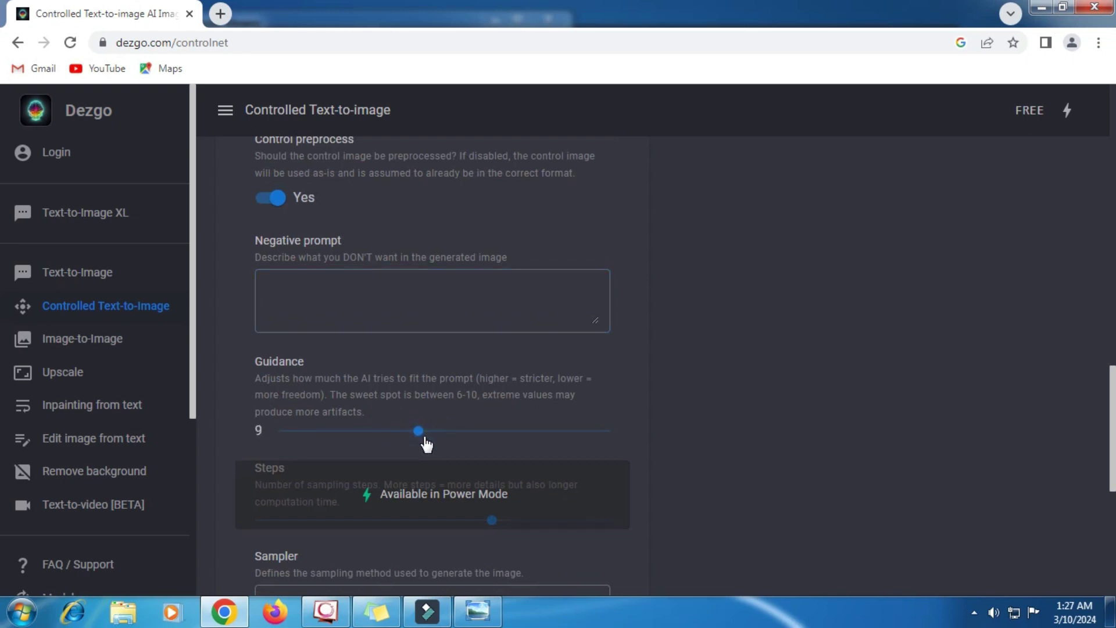
scroll(425, 442, "up", 2)
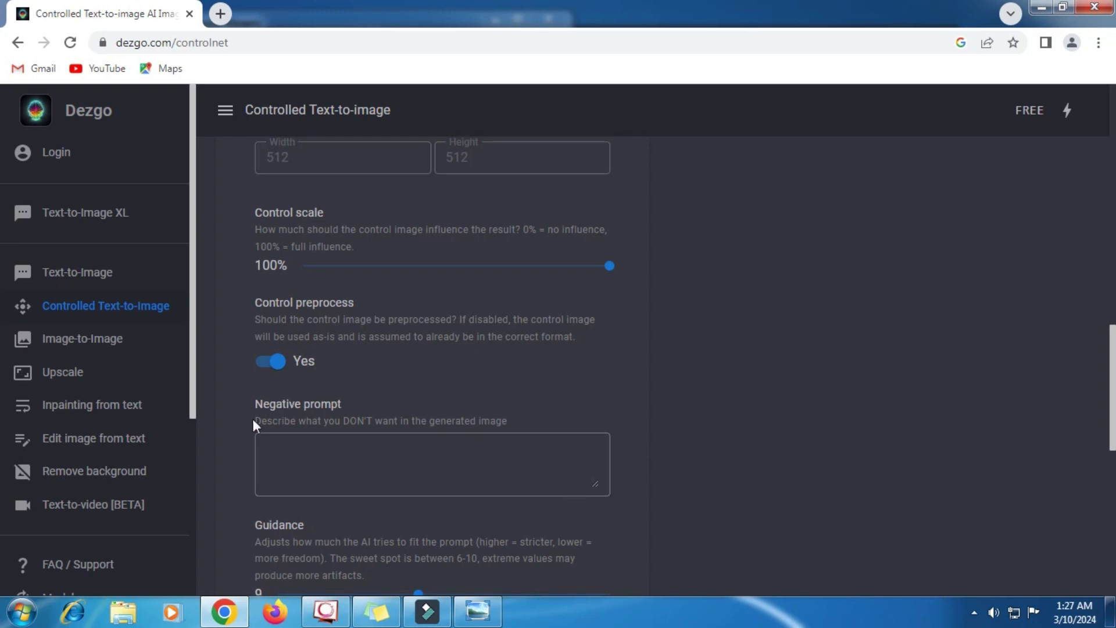
scroll(378, 462, "down", 2)
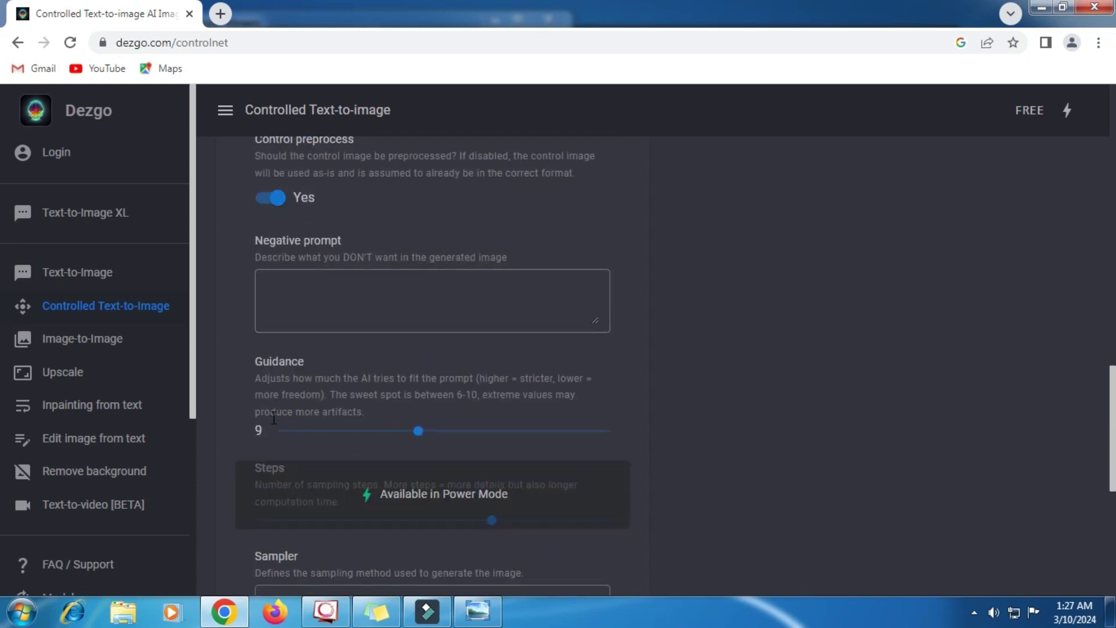
scroll(661, 403, "up", 3)
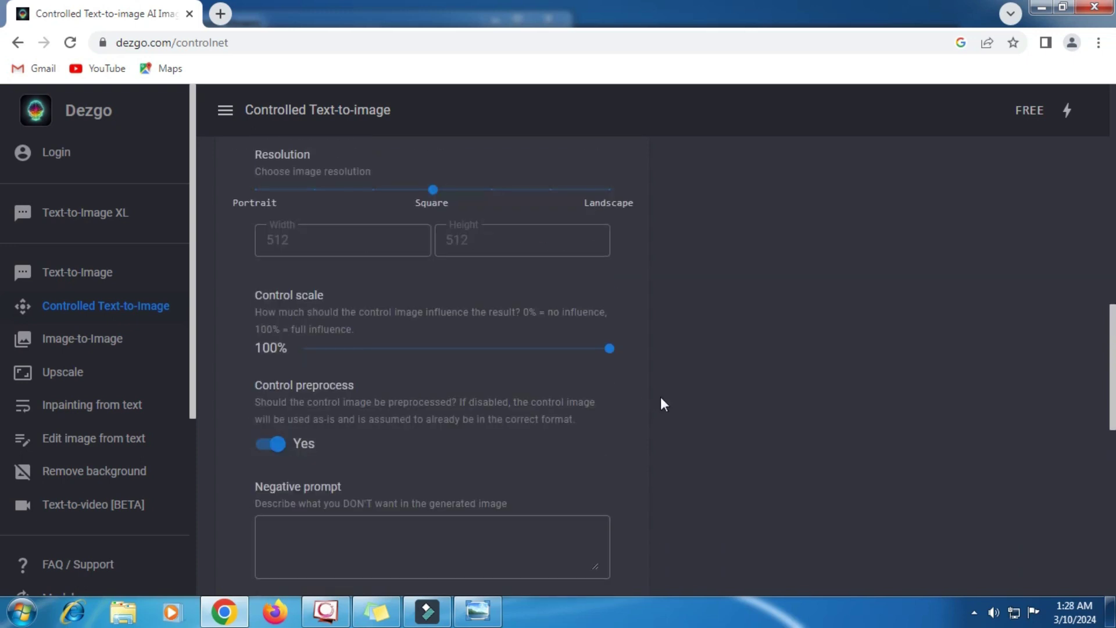
scroll(660, 403, "up", 3)
scroll(661, 398, "up", 3)
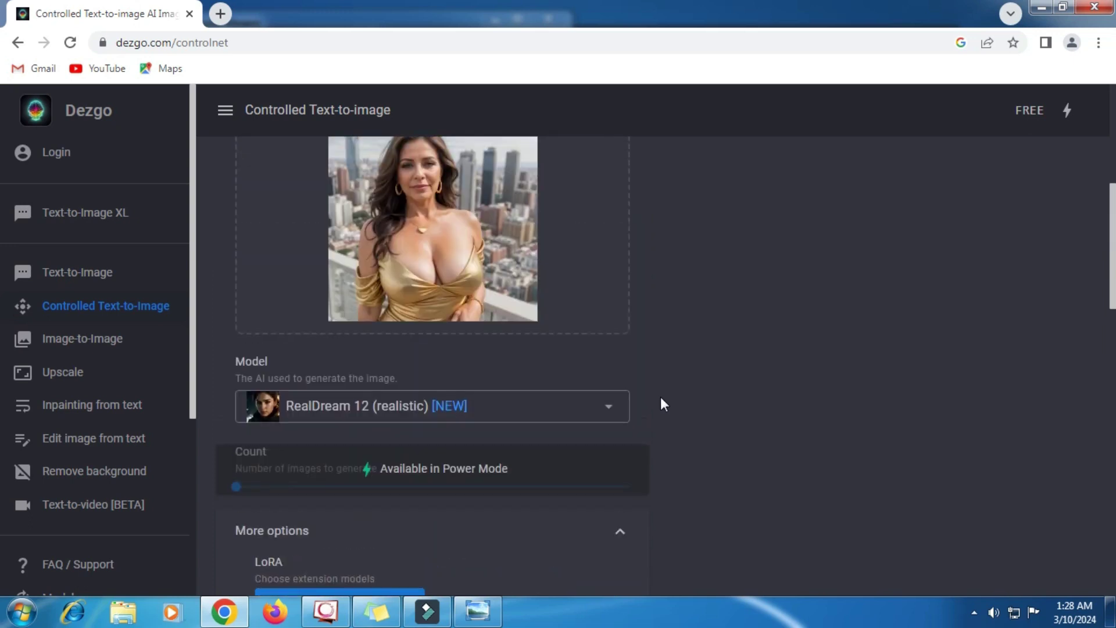
- Run the generation to produce a cartoon image of the woman before a city skyline
scroll(661, 397, "up", 3)
scroll(661, 397, "up", 2)
left_click(870, 172)
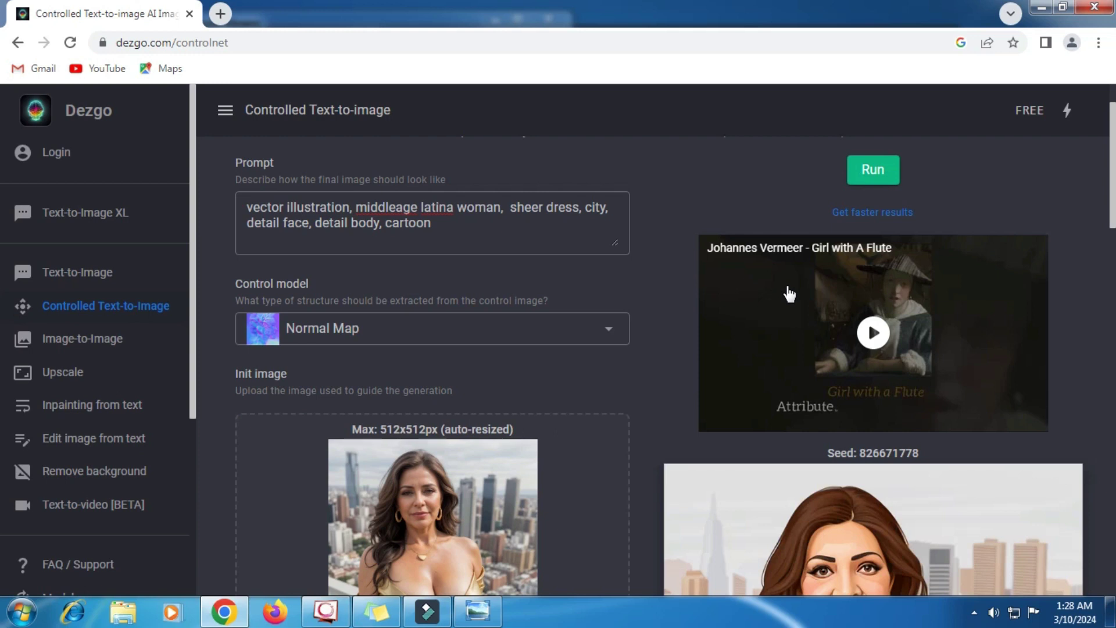
- Bring up the New Project (1) reference photo to compare it with the result
scroll(789, 293, "down", 1)
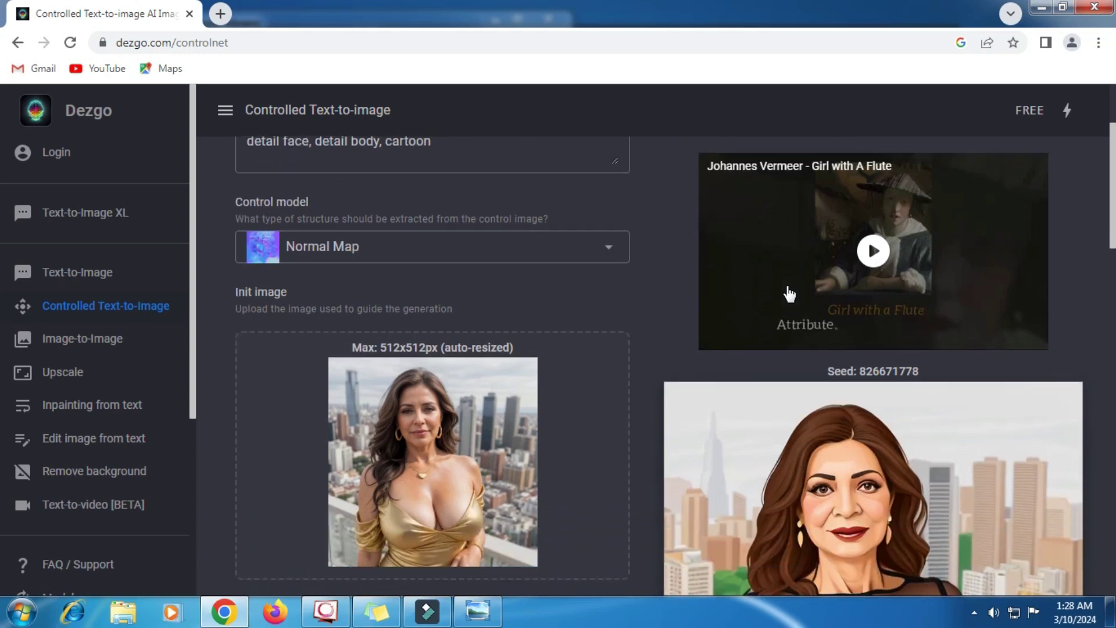
scroll(788, 294, "down", 1)
scroll(787, 290, "down", 1)
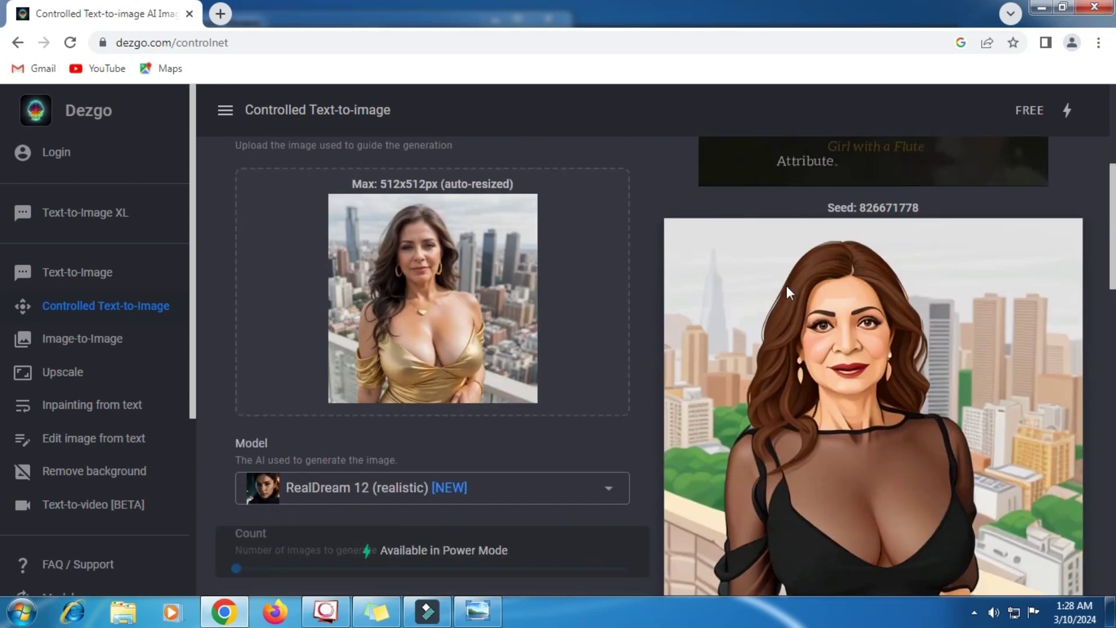
scroll(787, 285, "down", 1)
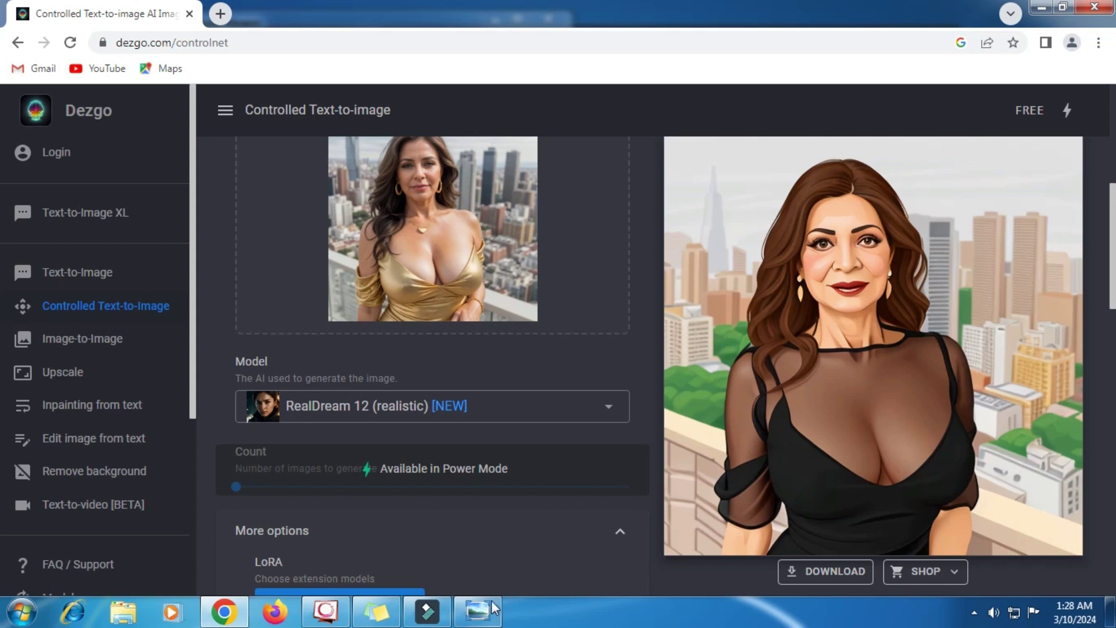
left_click(478, 611)
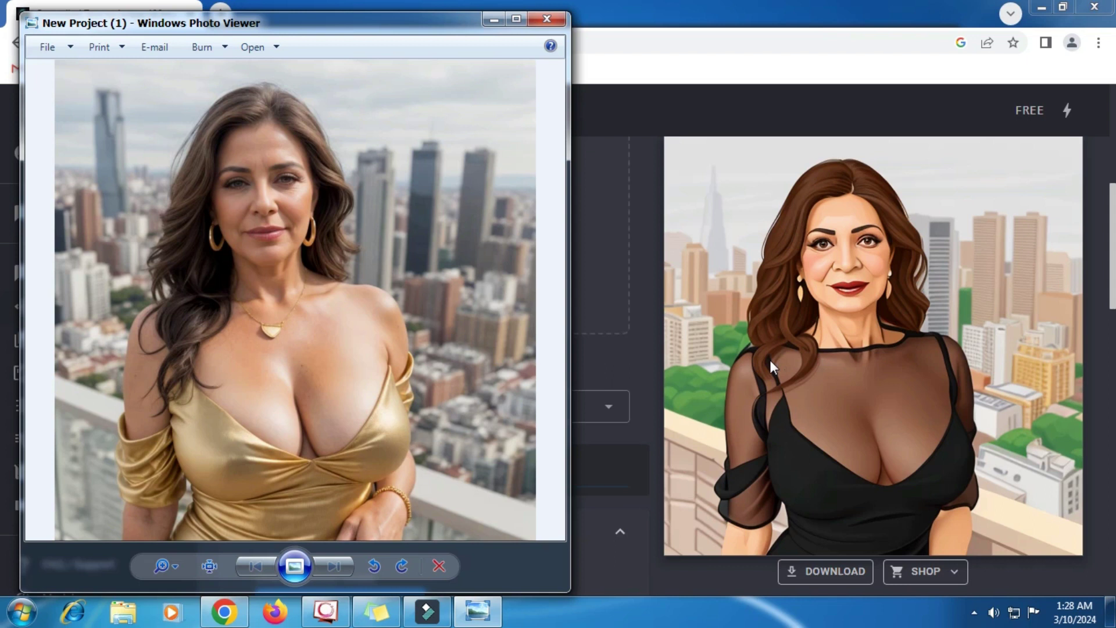
- Download the generated cartoon image as a vector_illustration PNG
left_click(646, 370)
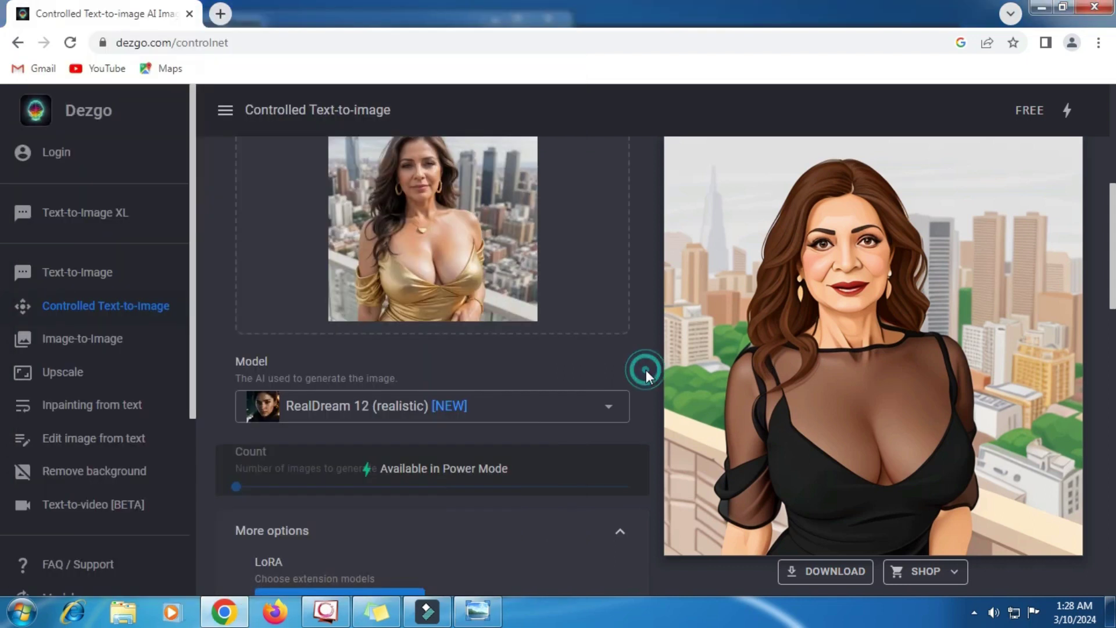
scroll(795, 414, "down", 1)
left_click(822, 490)
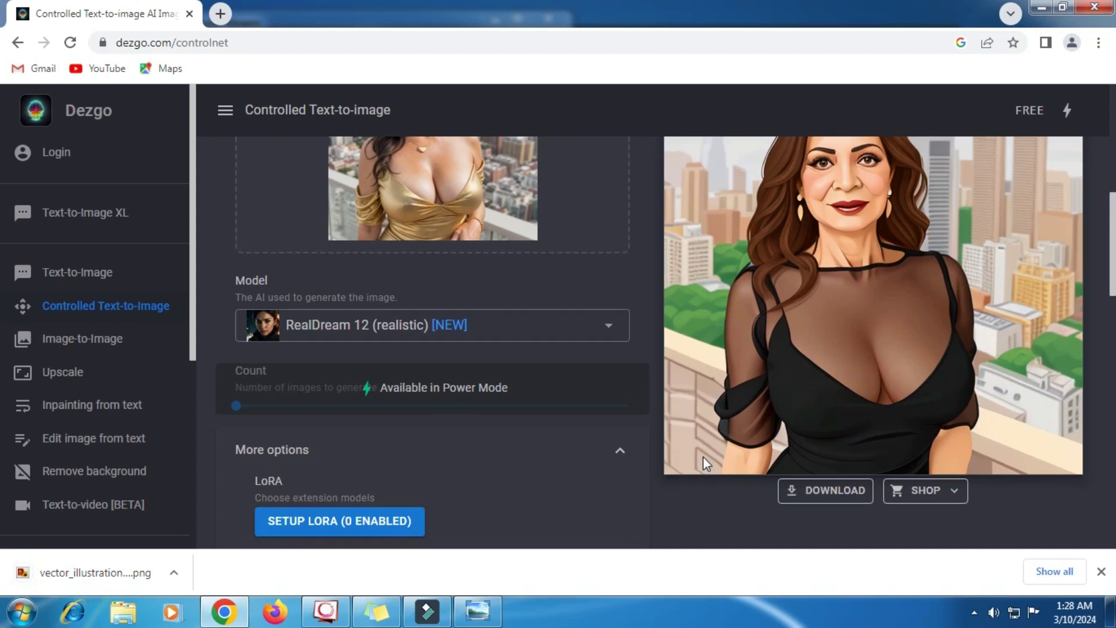
scroll(703, 455, "up", 1)
- Run another generation with the same settings and dismiss the download notification
scroll(783, 413, "up", 2)
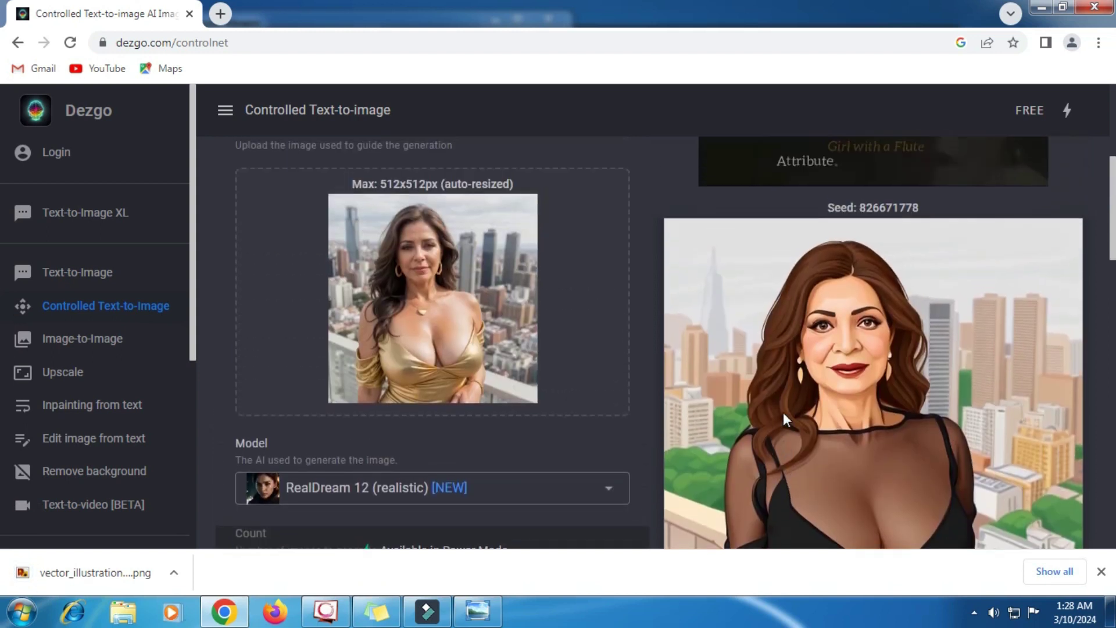
scroll(783, 412, "up", 1)
scroll(784, 411, "up", 1)
scroll(789, 407, "up", 2)
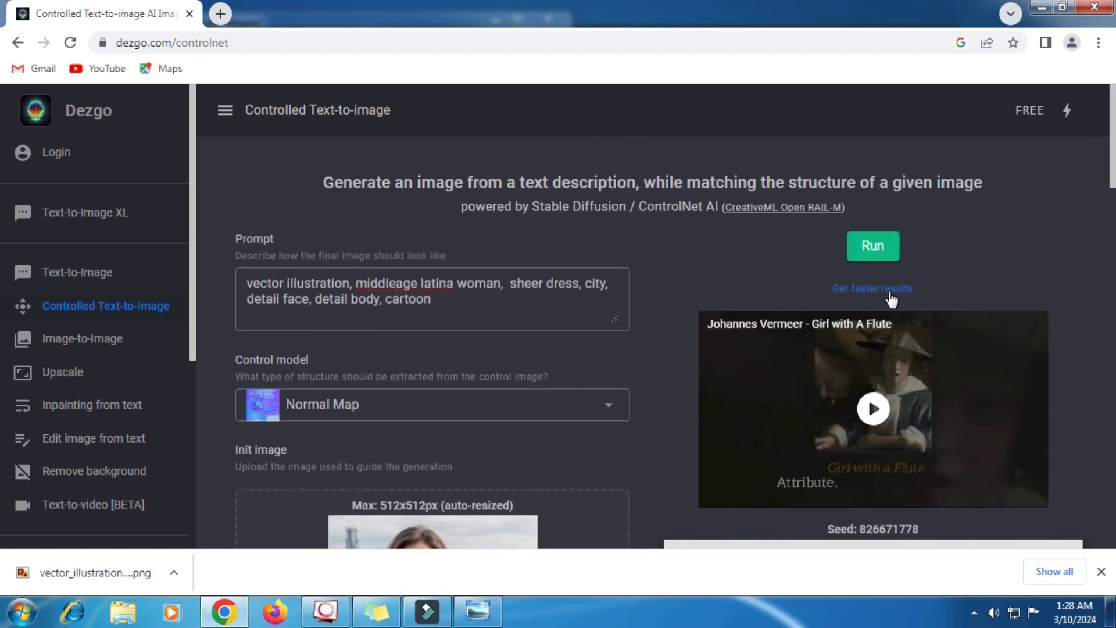
left_click(884, 249)
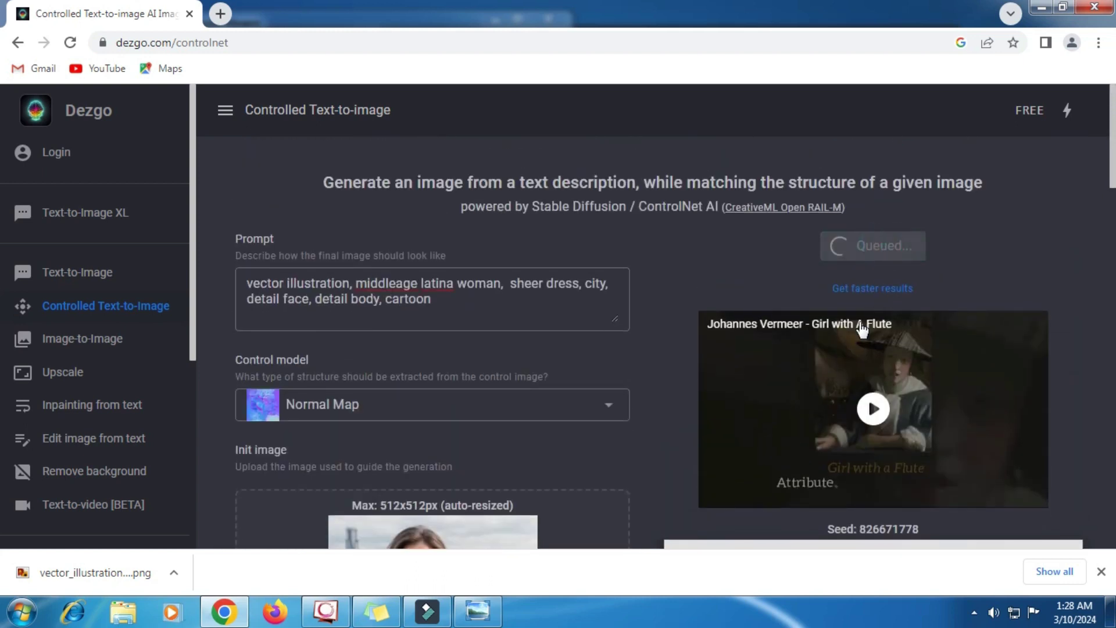
left_click(1101, 572)
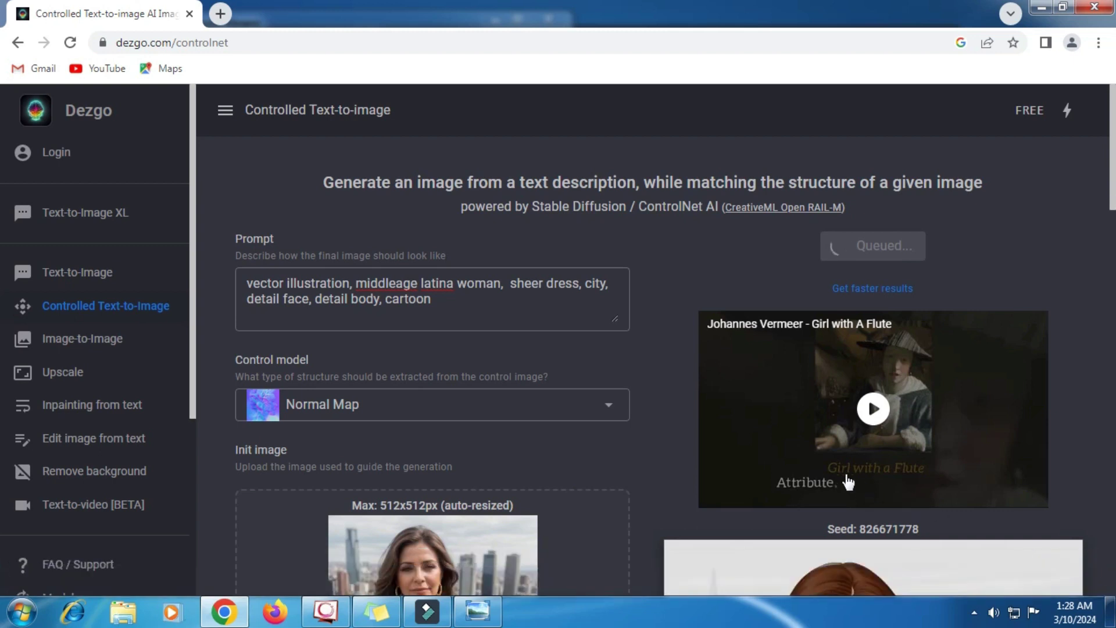
scroll(841, 473, "down", 1)
scroll(841, 473, "up", 1)
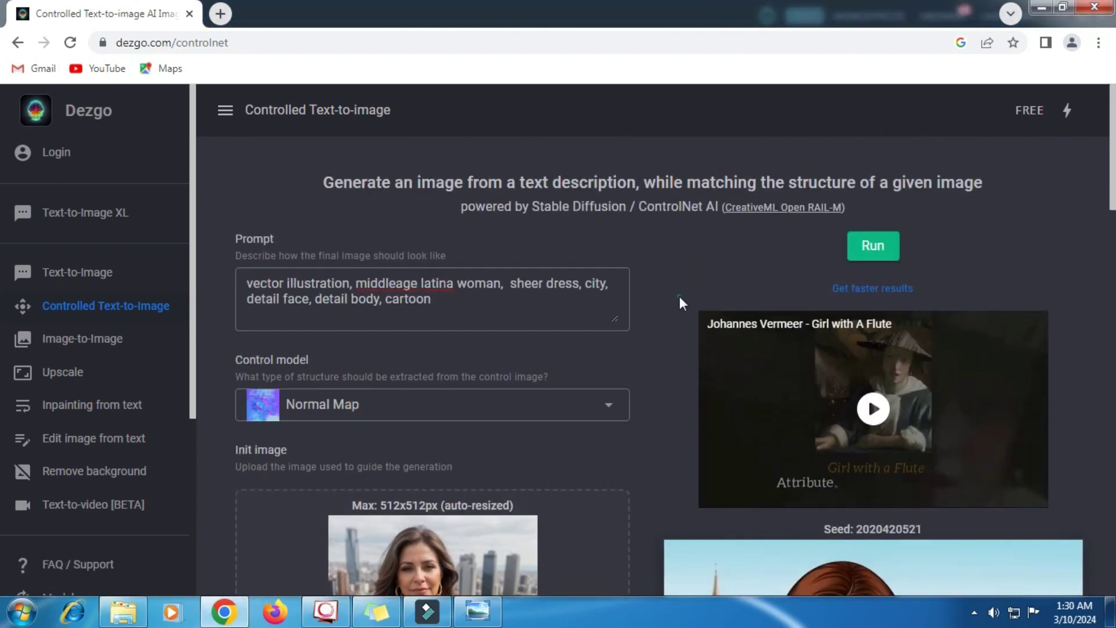
scroll(680, 298, "down", 5)
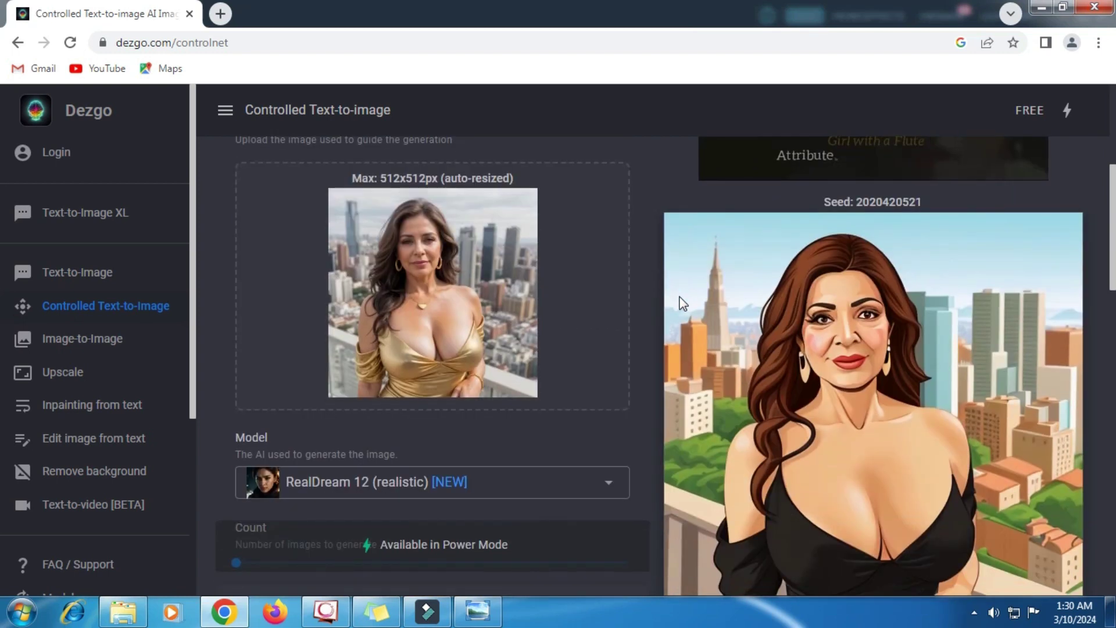
scroll(683, 302, "down", 1)
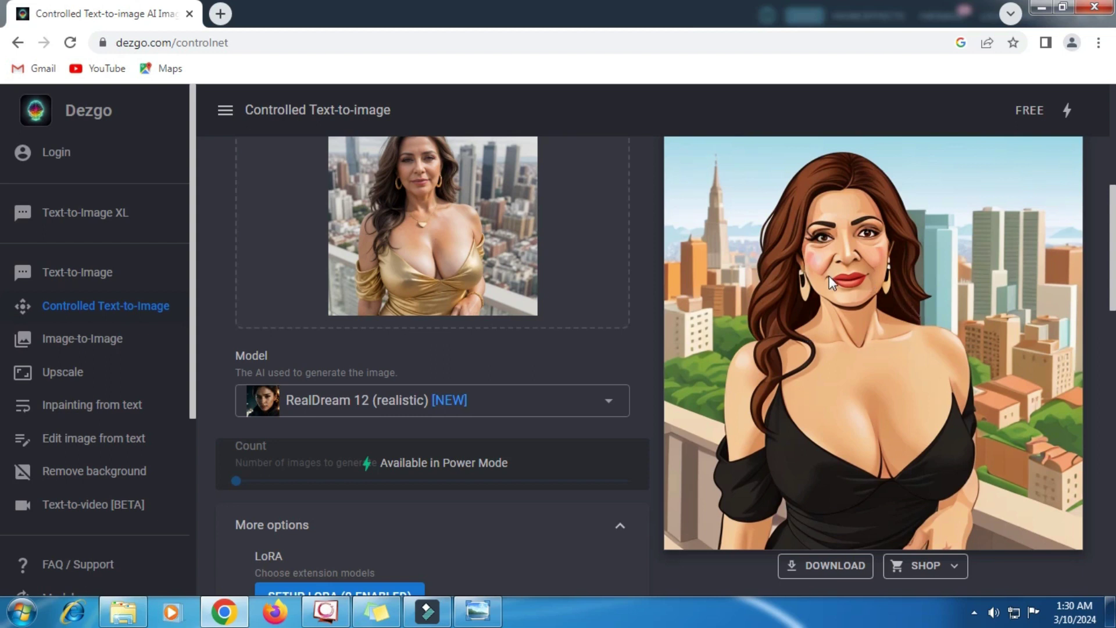
scroll(829, 275, "up", 1)
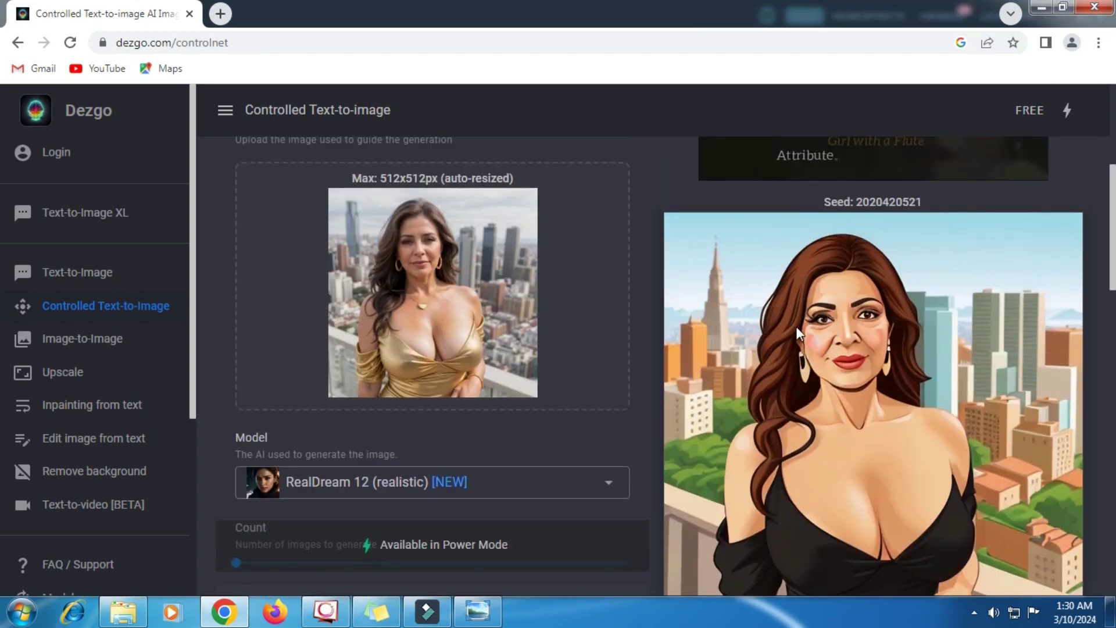
scroll(796, 326, "down", 2)
scroll(796, 326, "up", 3)
scroll(796, 326, "up", 3)
scroll(837, 302, "up", 2)
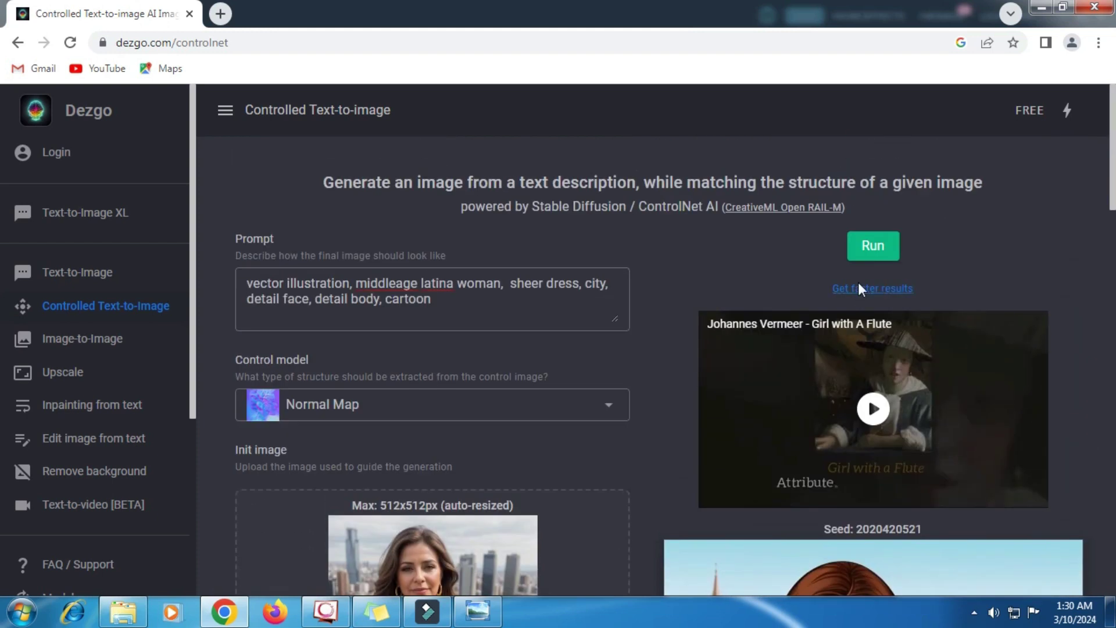
left_click(874, 247)
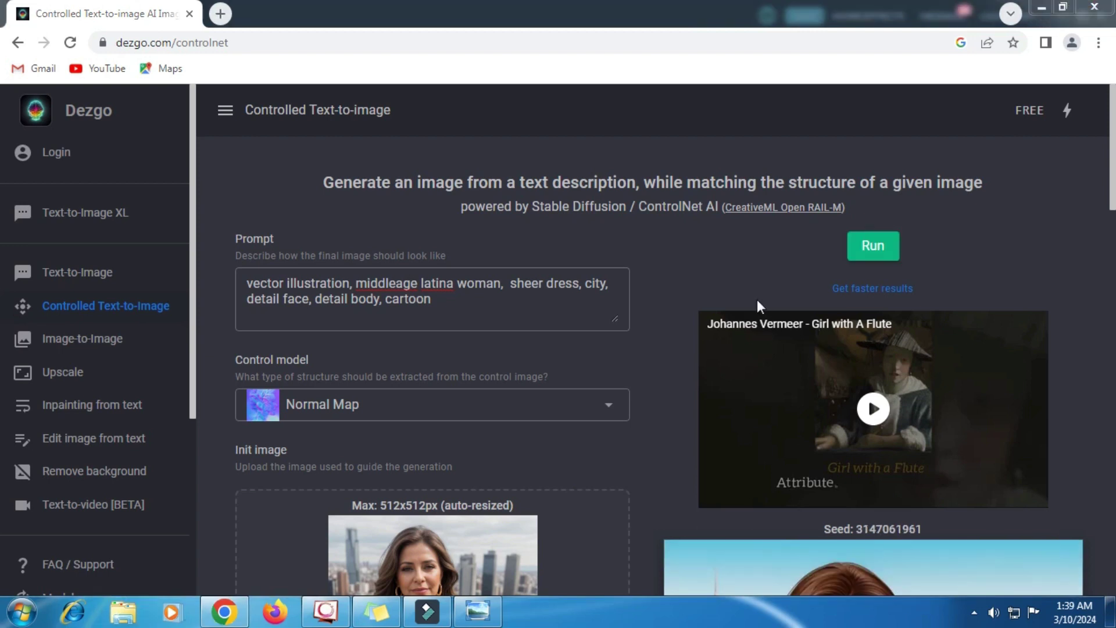
scroll(682, 316, "down", 5)
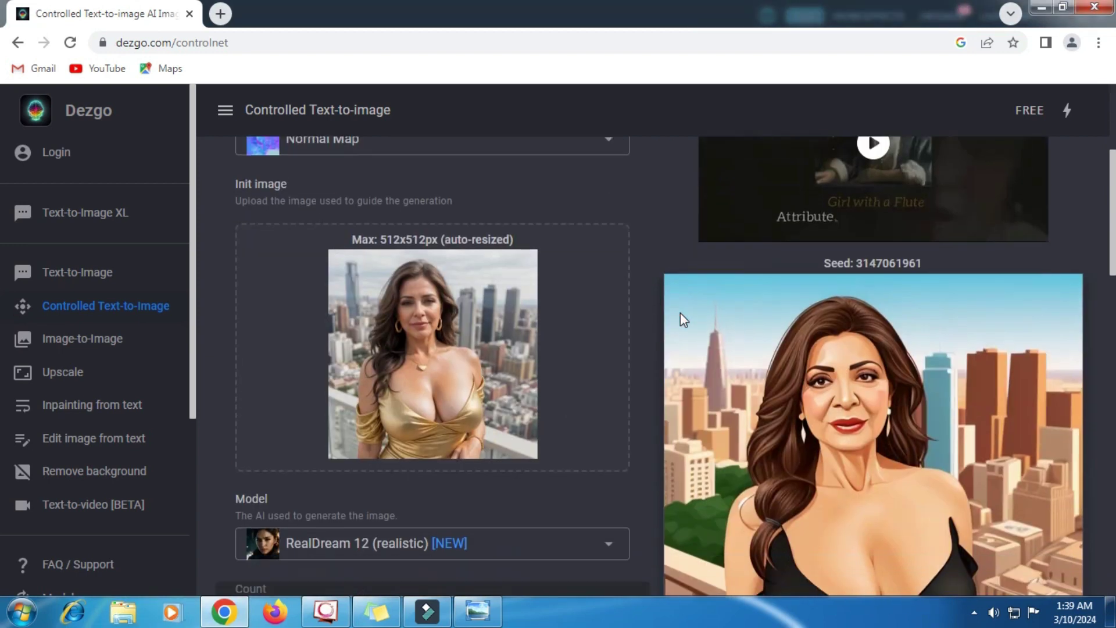
scroll(681, 316, "down", 3)
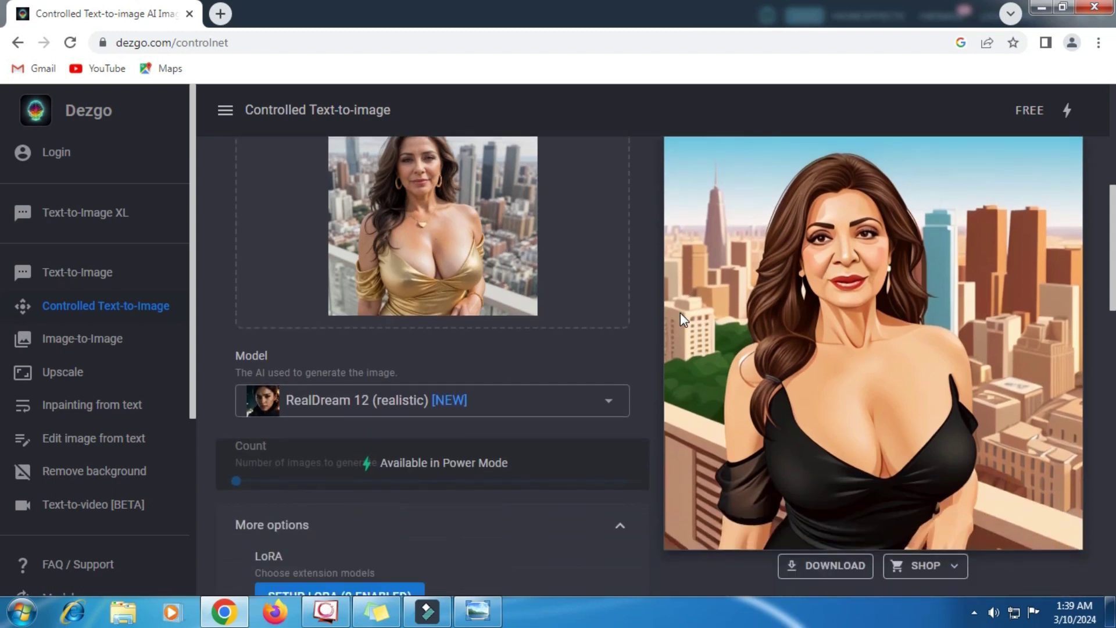
scroll(681, 317, "down", 2)
scroll(680, 313, "down", 3)
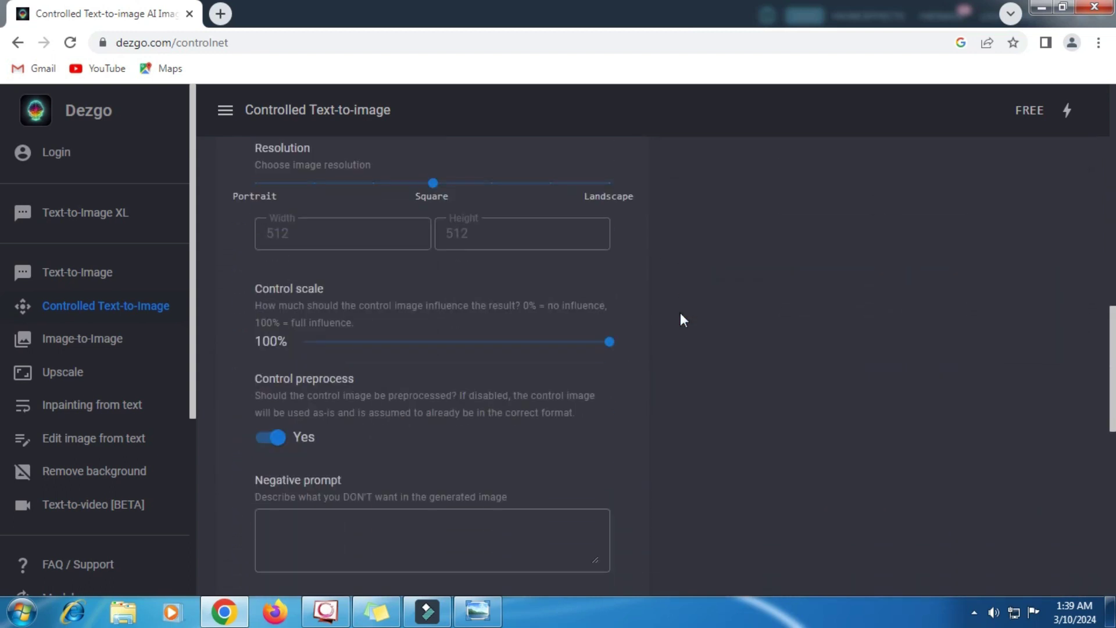
scroll(683, 320, "down", 1)
scroll(682, 318, "down", 3)
- Download the new cartoon image as a PNG and dismiss the download bar
scroll(681, 319, "up", 3)
scroll(681, 318, "up", 4)
scroll(682, 319, "up", 3)
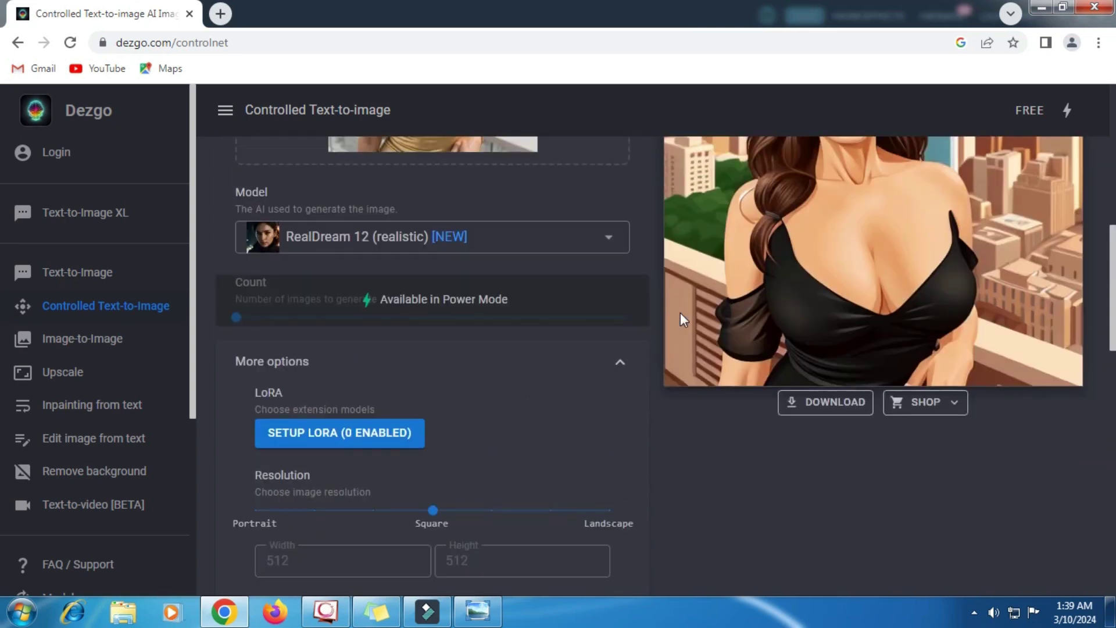
left_click(828, 407)
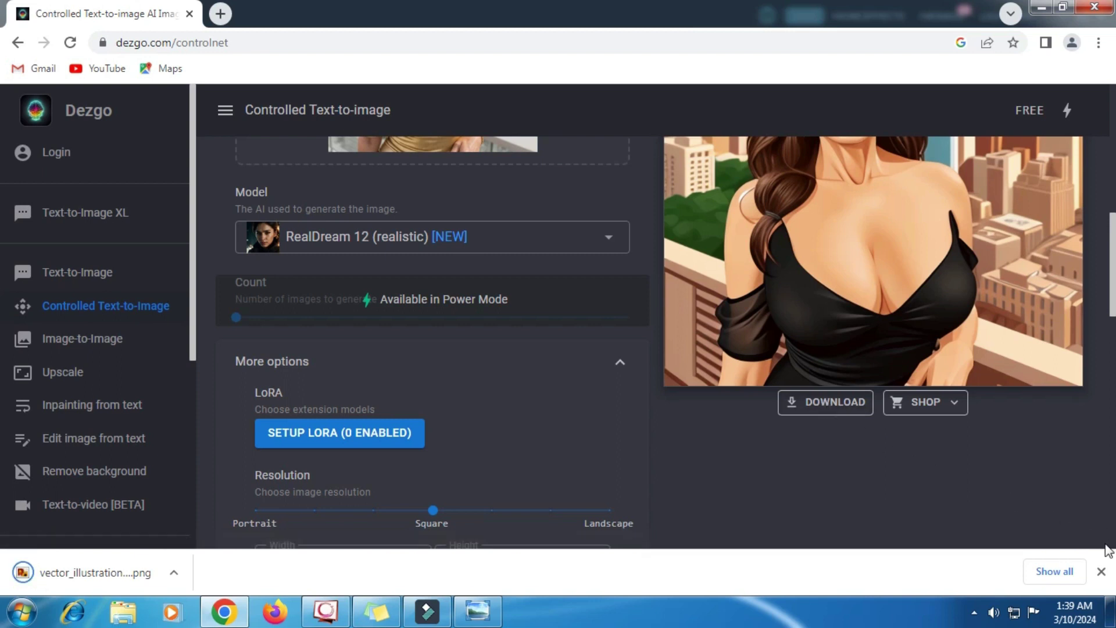
left_click(1100, 571)
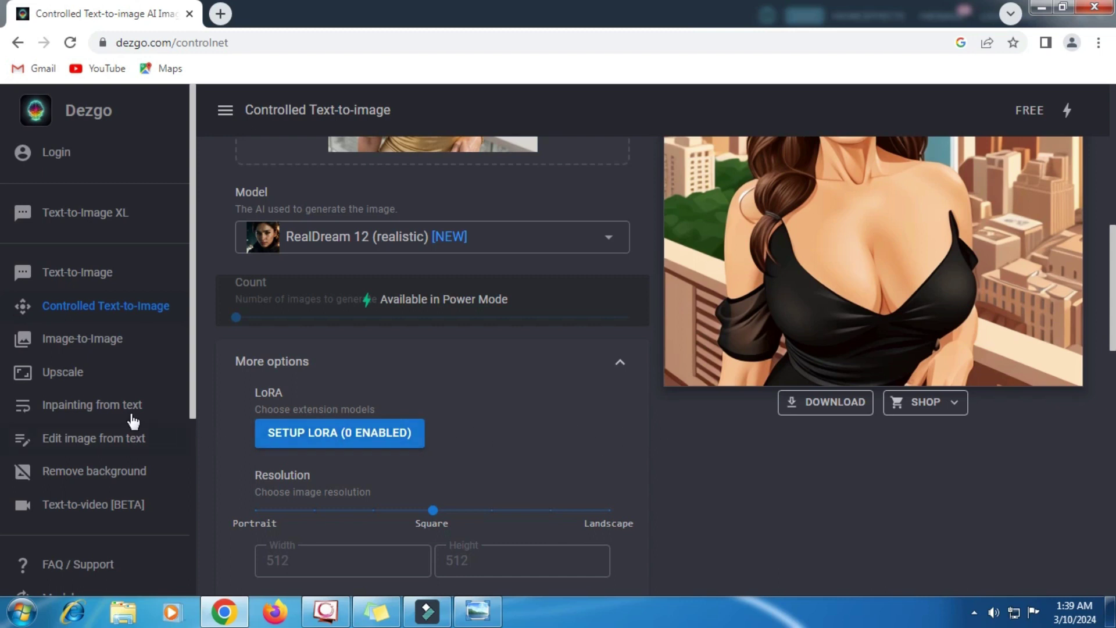
- Load the downloaded cartoon image from the Downloads folder into Dezgo's Upscale tool
left_click(82, 379)
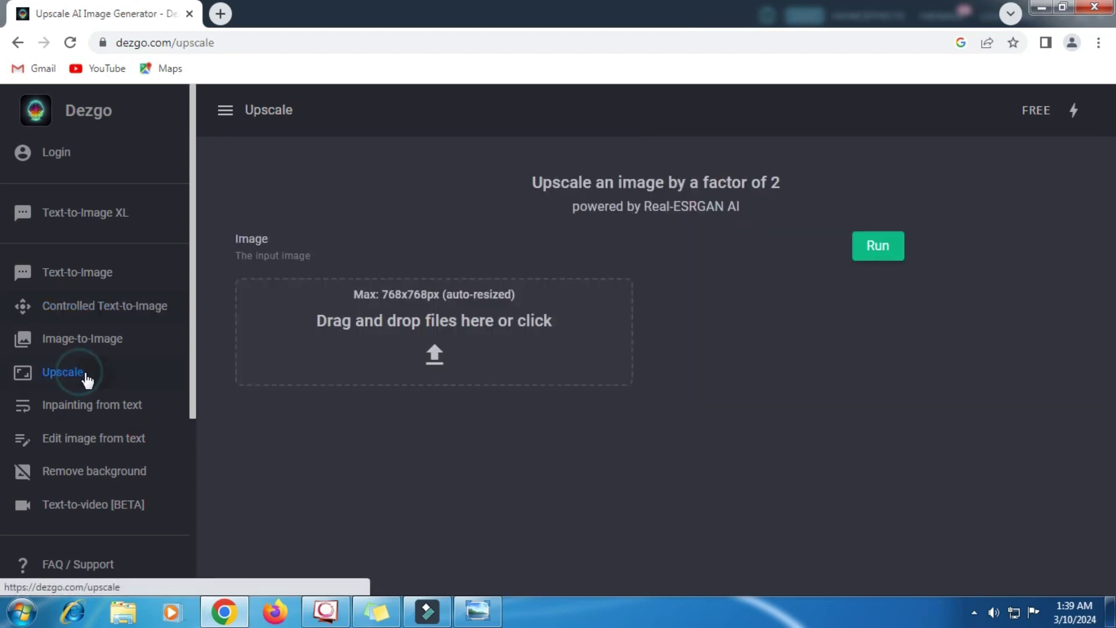
left_click(434, 359)
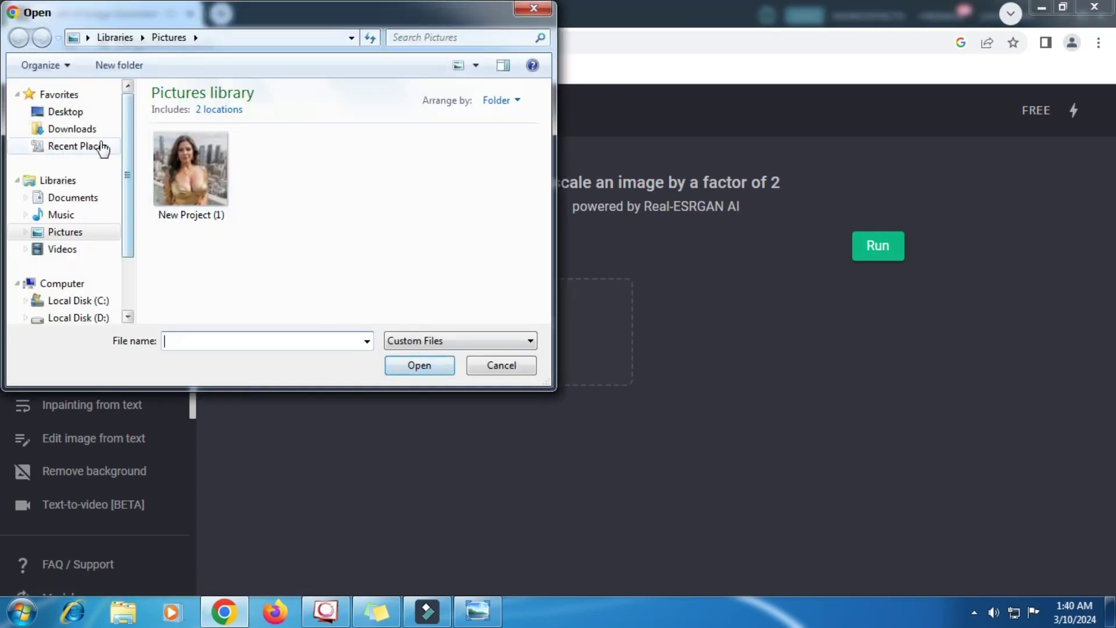
left_click(82, 128)
left_click(290, 174)
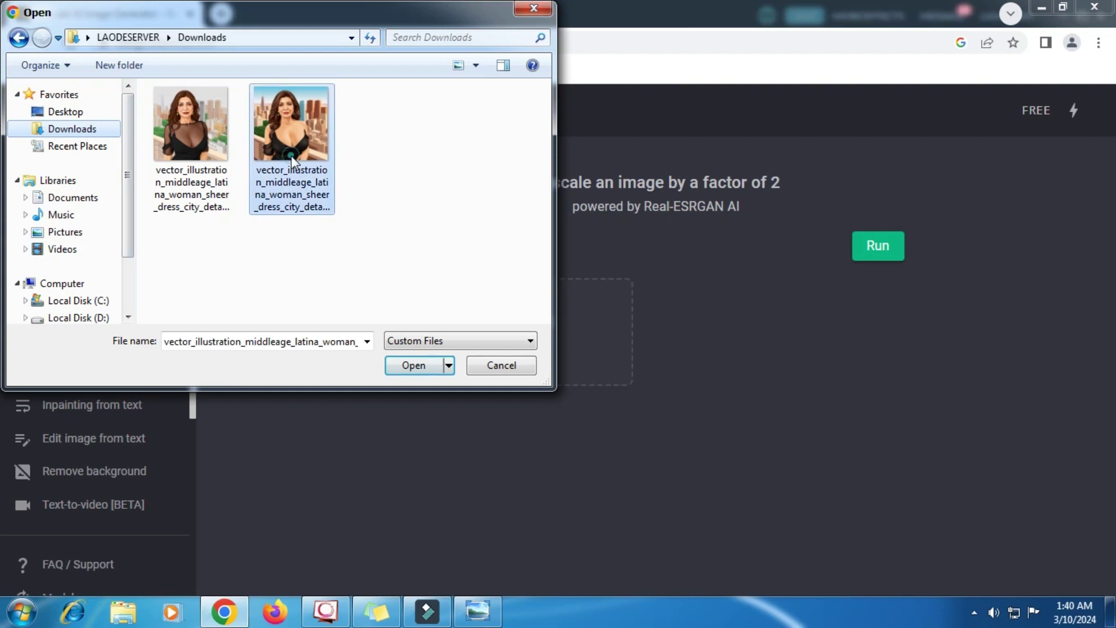
left_click(413, 365)
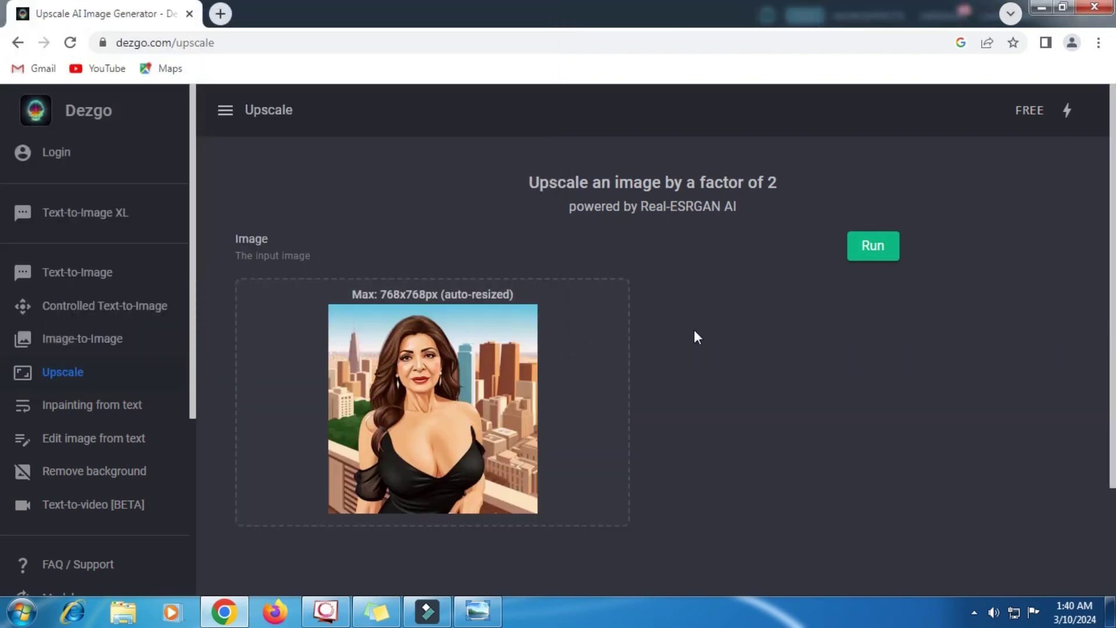
- Upscale the cartoon image 2x and download the enlarged result
left_click(897, 246)
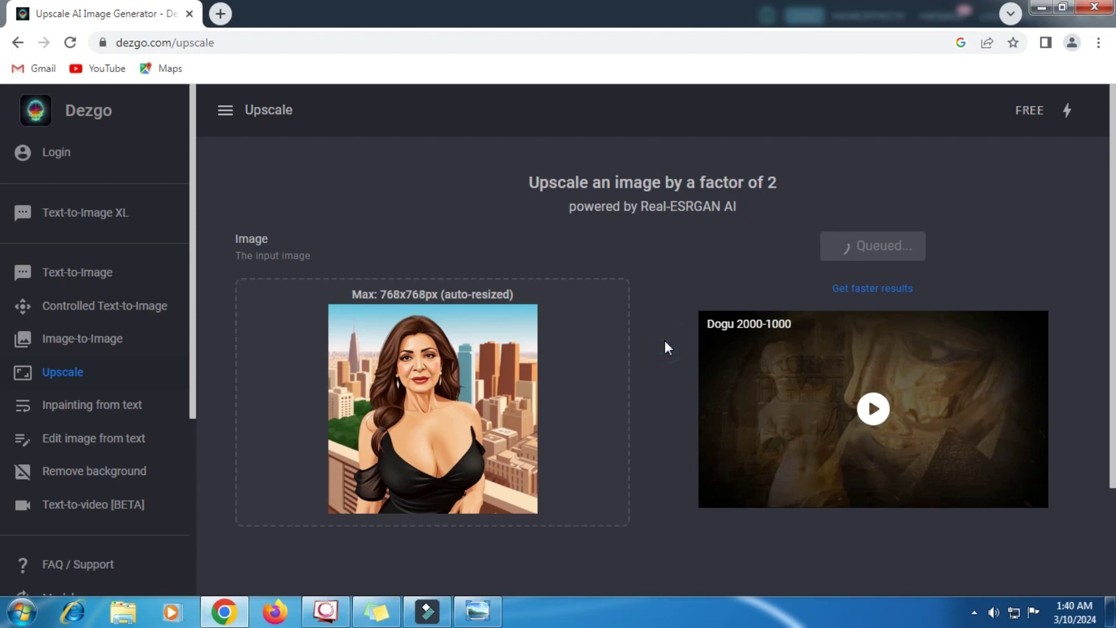
scroll(713, 341, "down", 3)
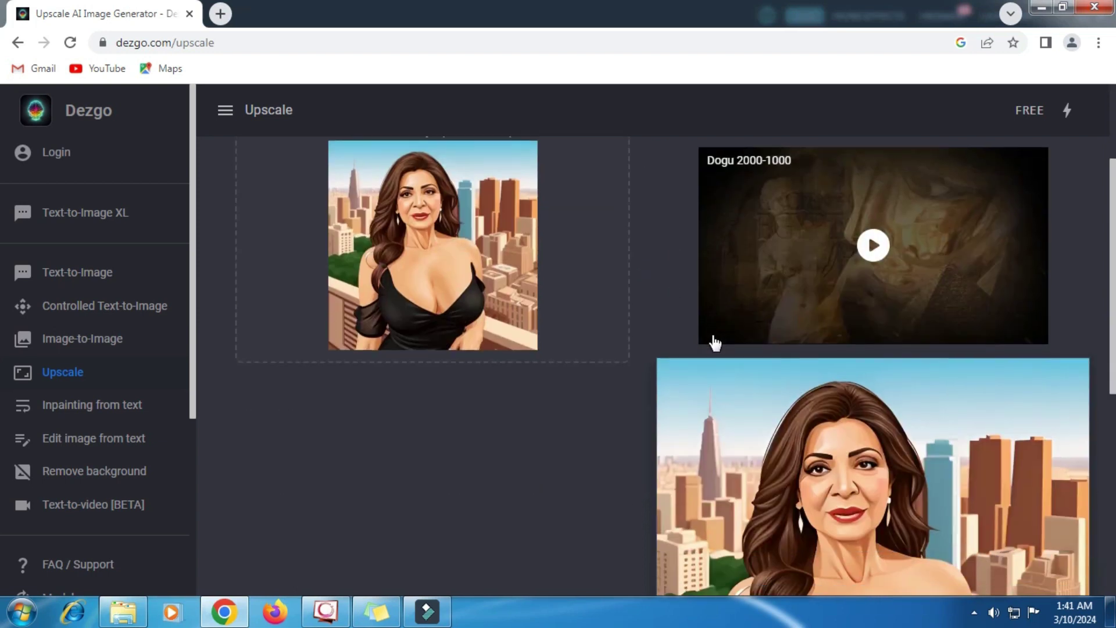
scroll(756, 348, "down", 3)
scroll(837, 360, "down", 3)
scroll(837, 361, "down", 2)
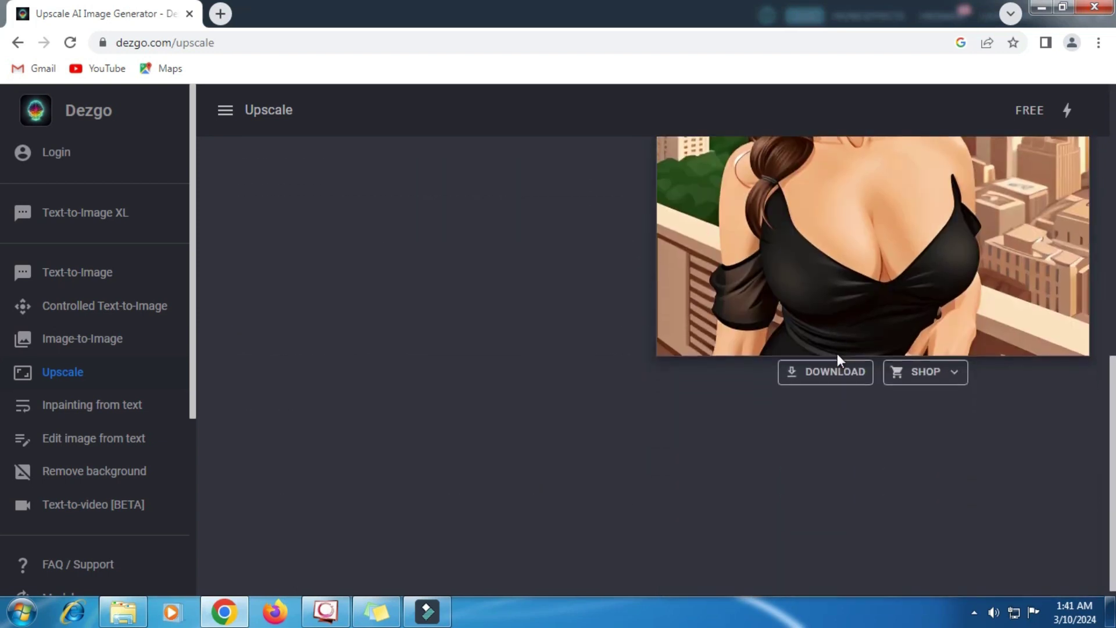
left_click(830, 379)
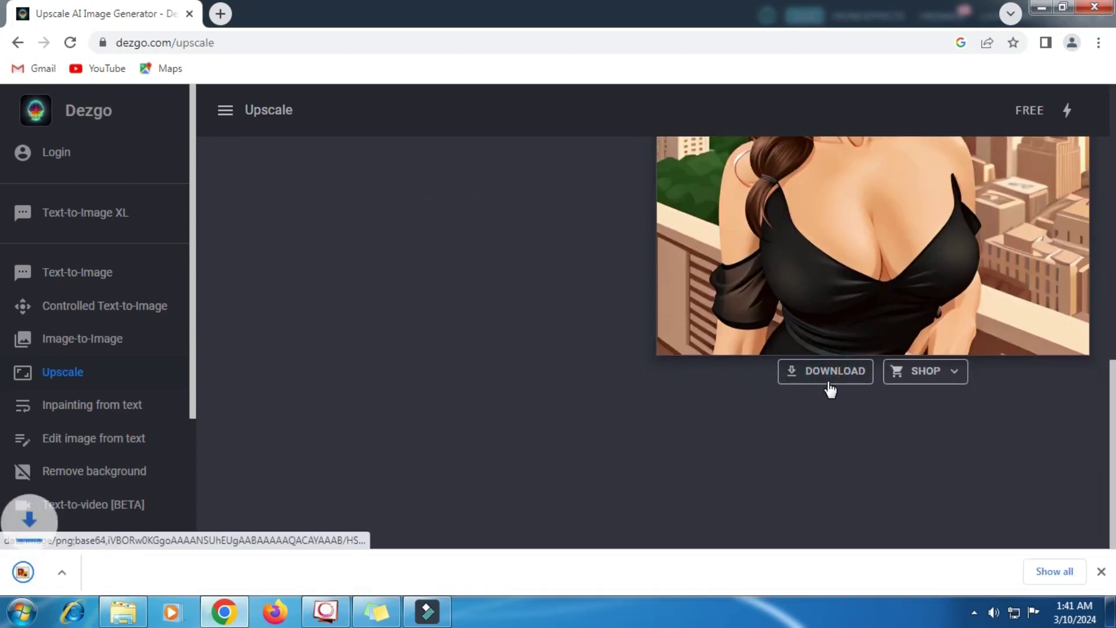